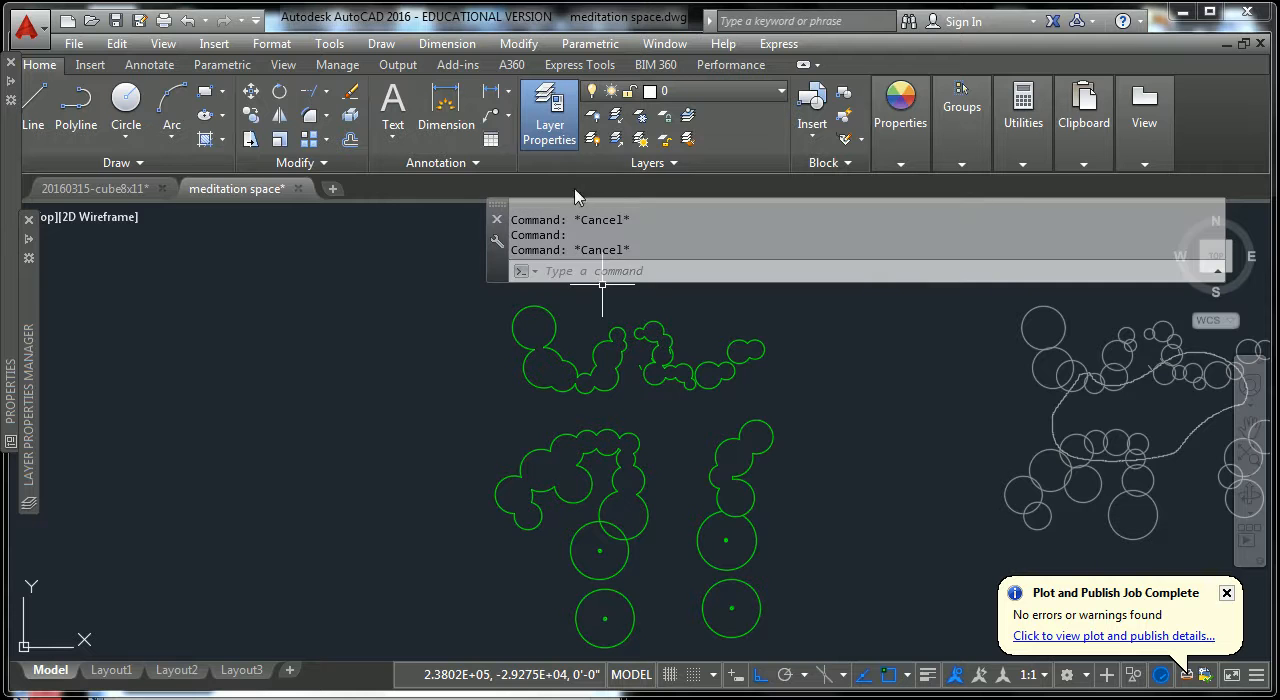
Turn the diag-stone wall layer on and back off.
{"action": "left_click", "coordinate": [781, 92]}
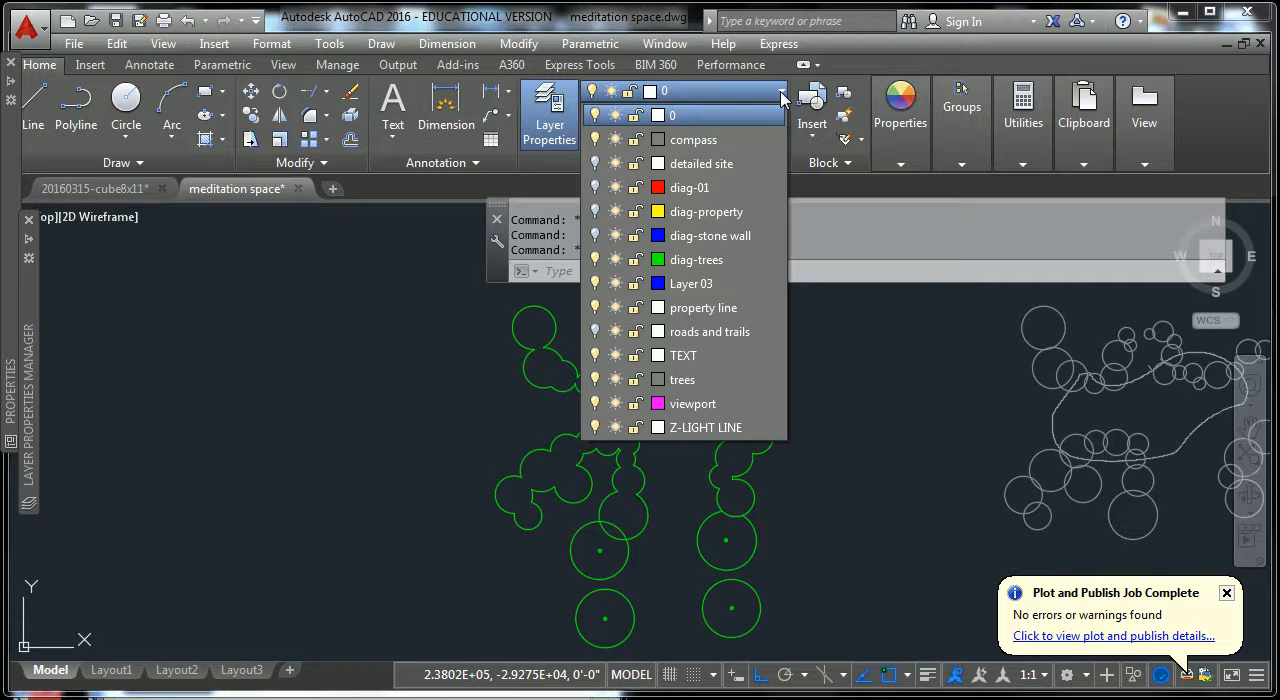
{"action": "left_click", "coordinate": [595, 236]}
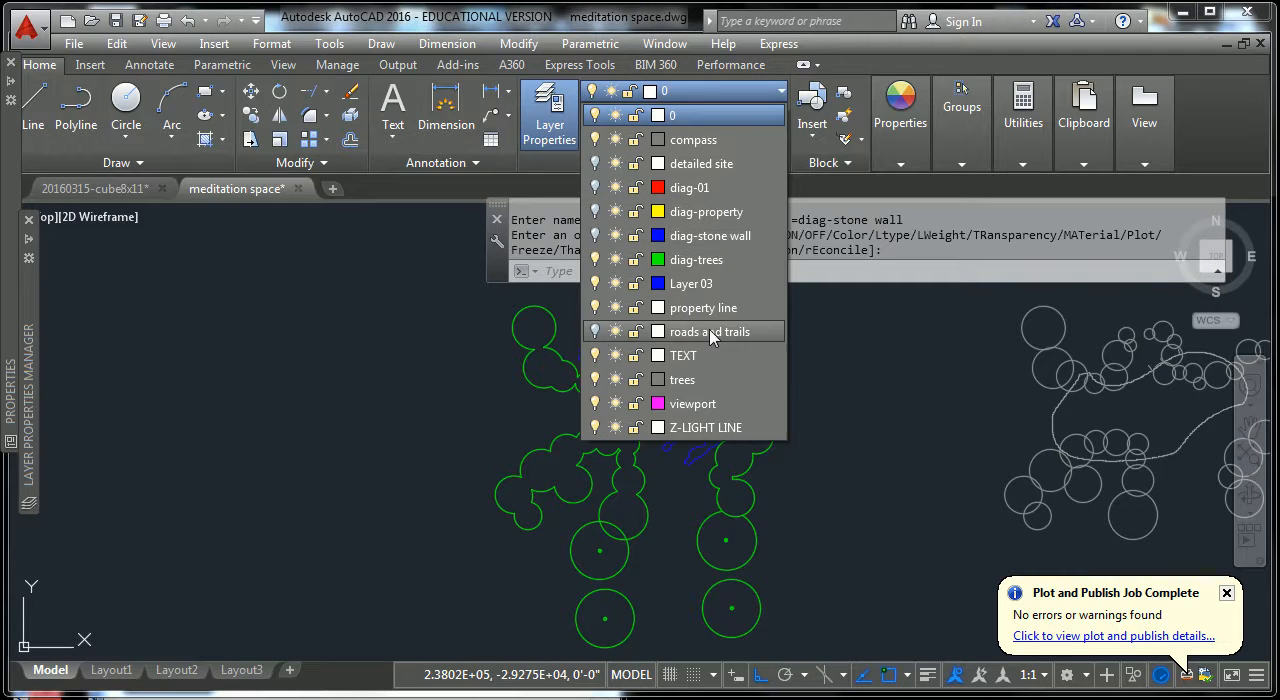
{"action": "left_click", "coordinate": [595, 236]}
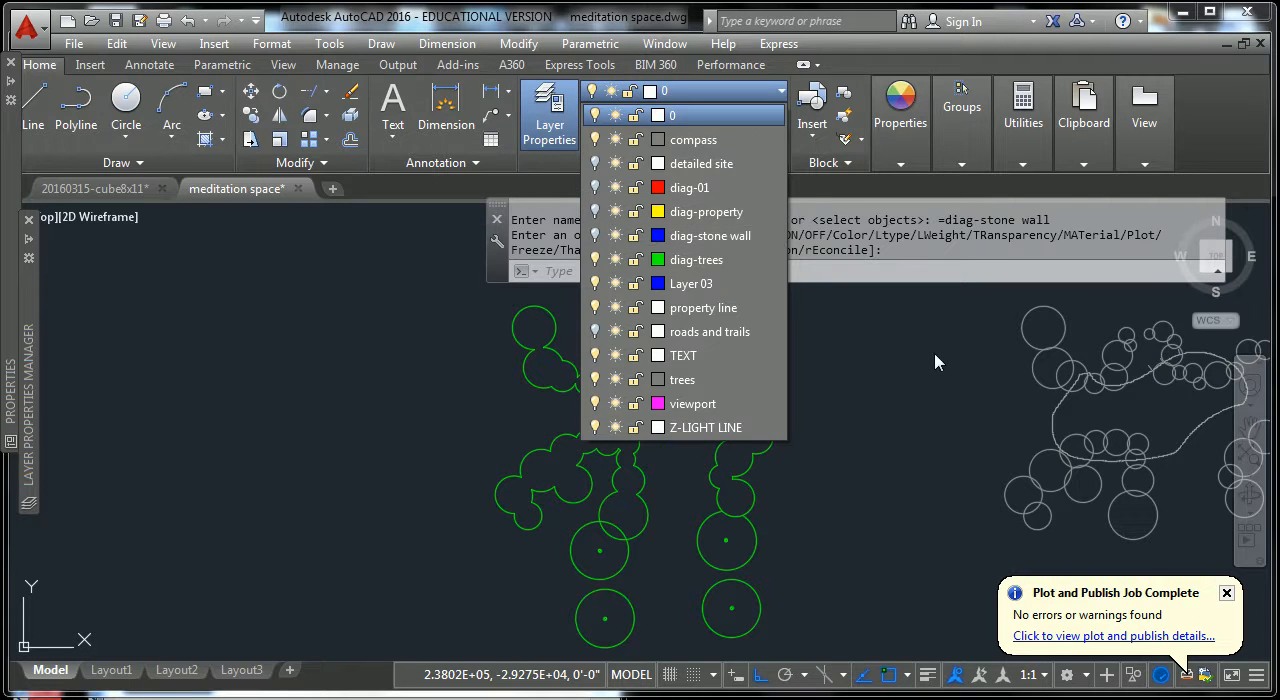
{"action": "left_click", "coordinate": [845, 330]}
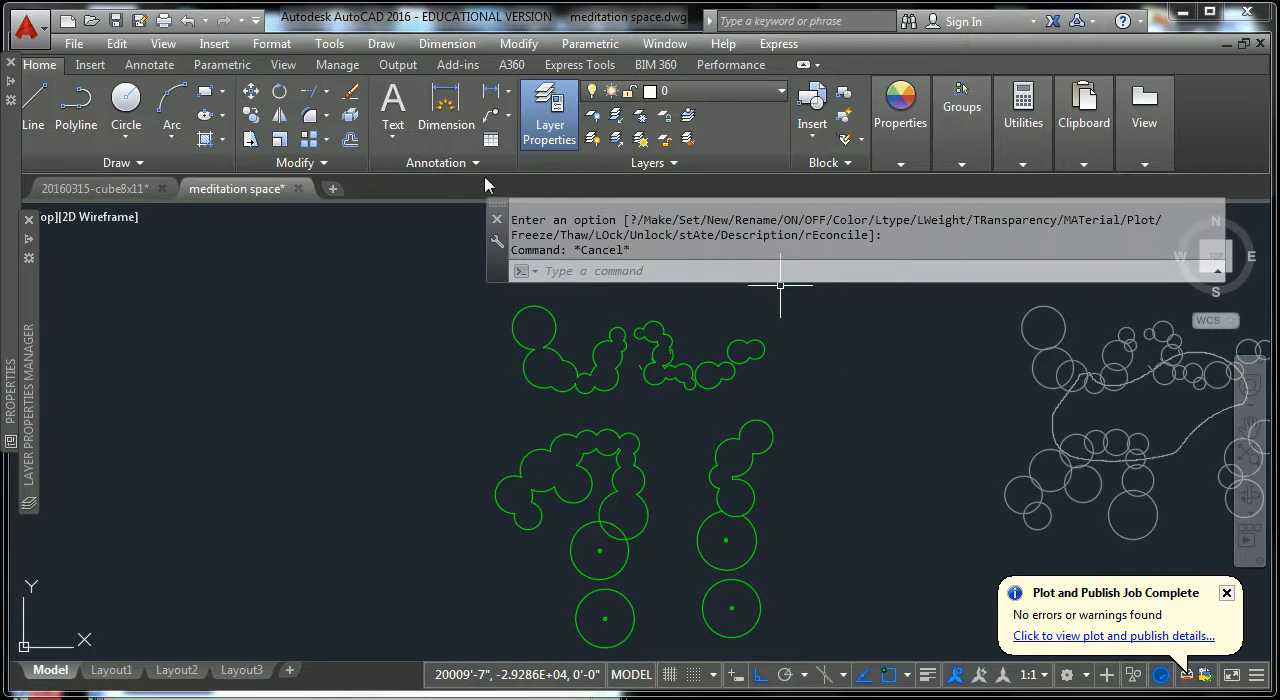
{"action": "scroll", "coordinate": [575, 366], "scroll_direction": "up", "scroll_amount": 4}
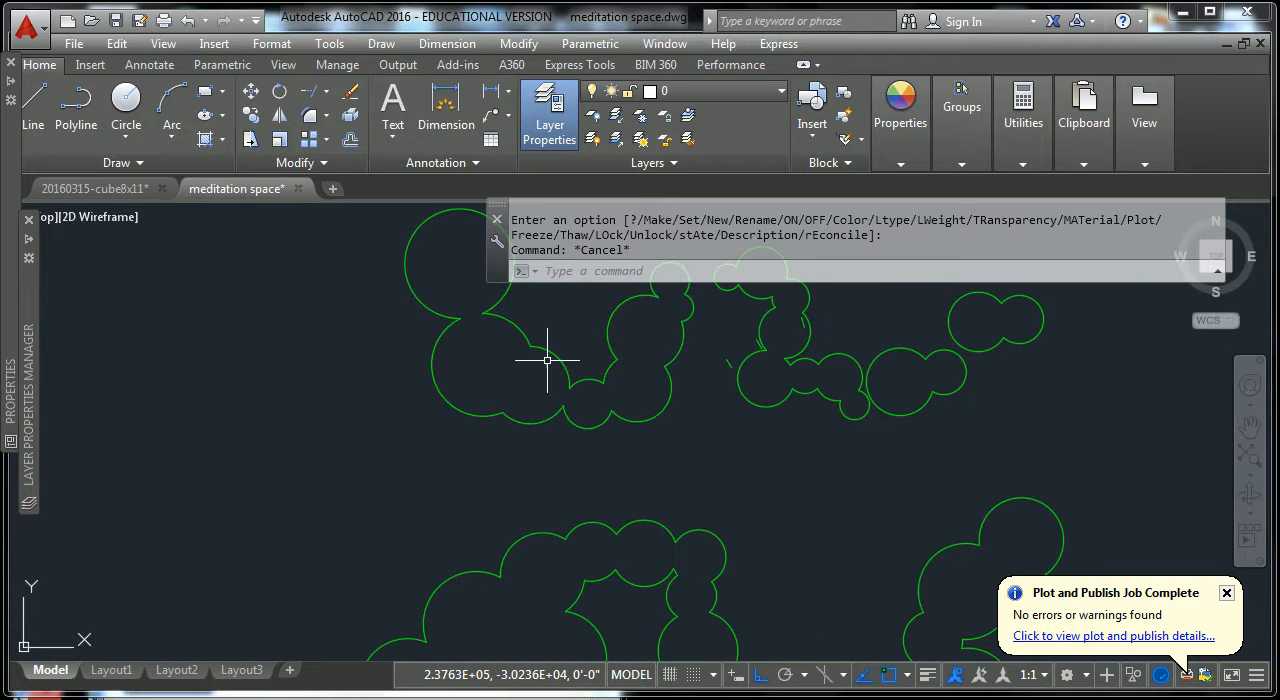
{"action": "left_click", "coordinate": [545, 355]}
{"action": "middle_click_drag", "start_coordinate": [363, 309], "coordinate": [369, 381]}
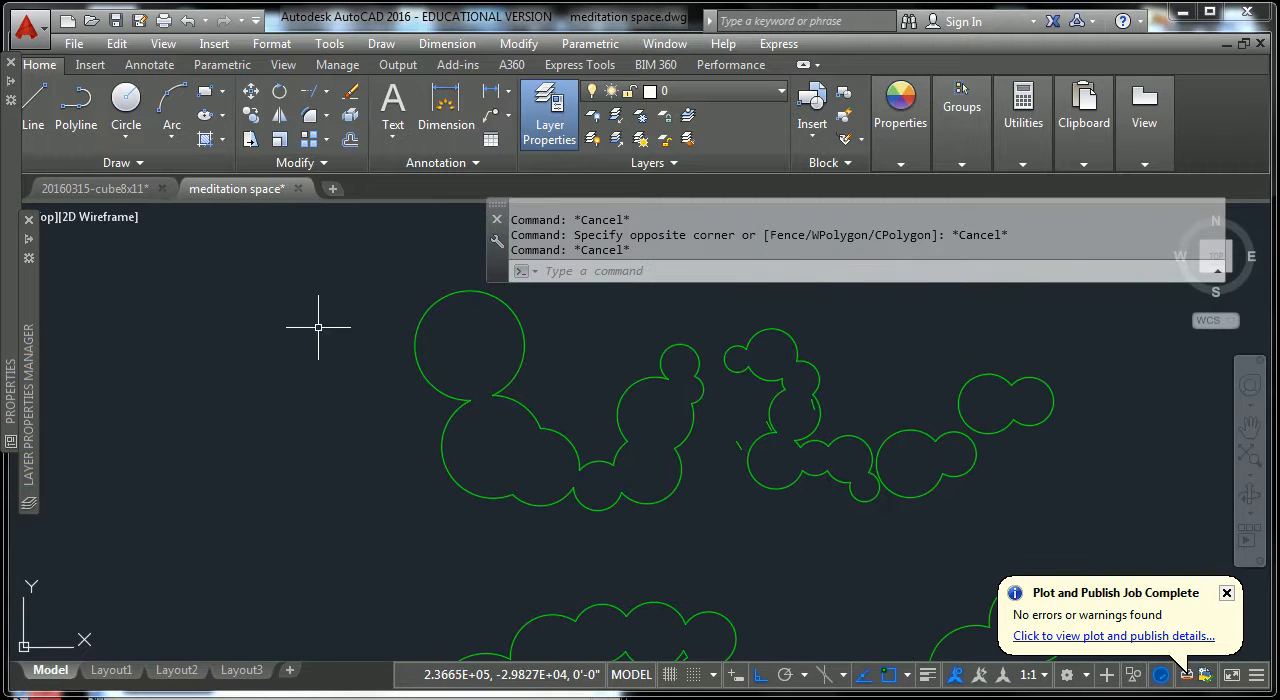
{"action": "key", "text": "Escape"}
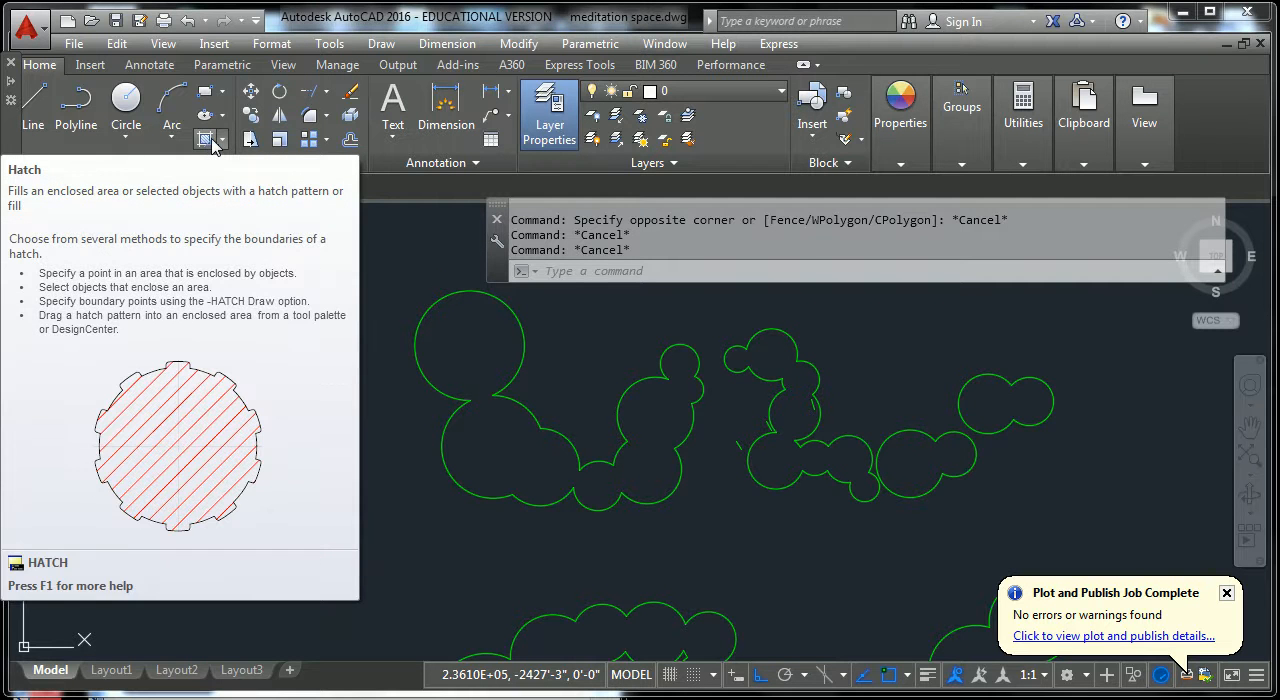
{"action": "key", "text": "Escape"}
{"action": "type", "text": "HAT"}
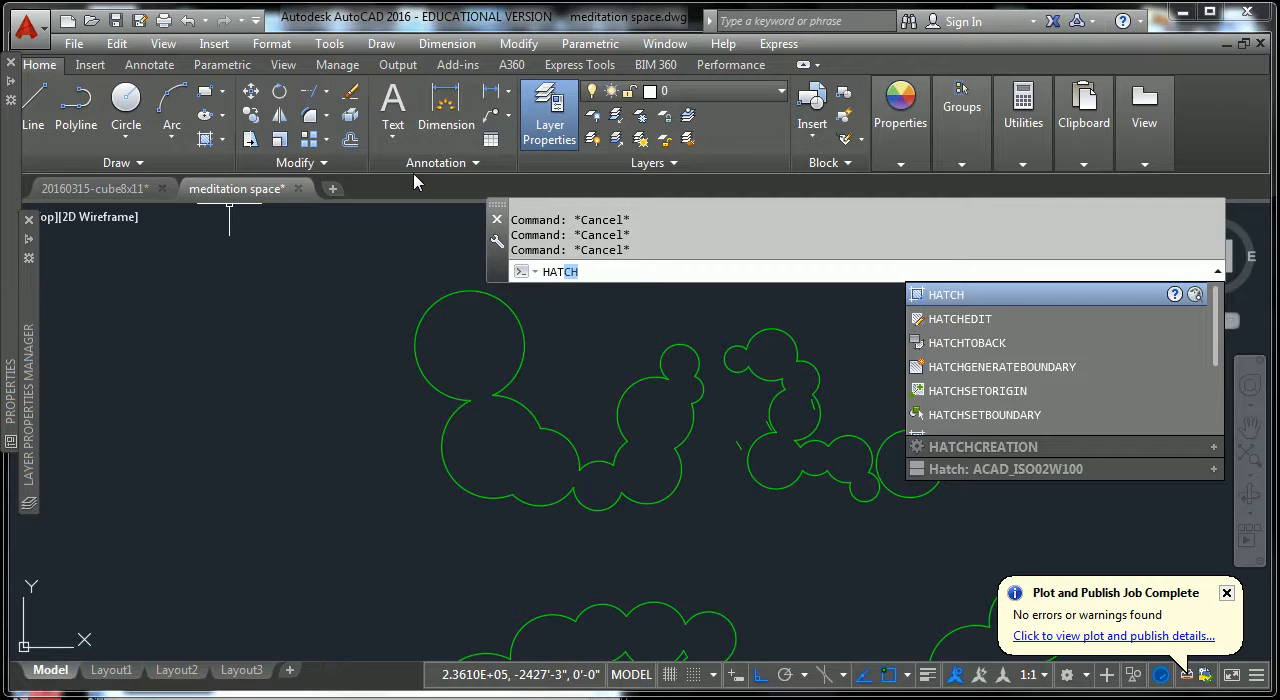
{"action": "left_click", "coordinate": [956, 297]}
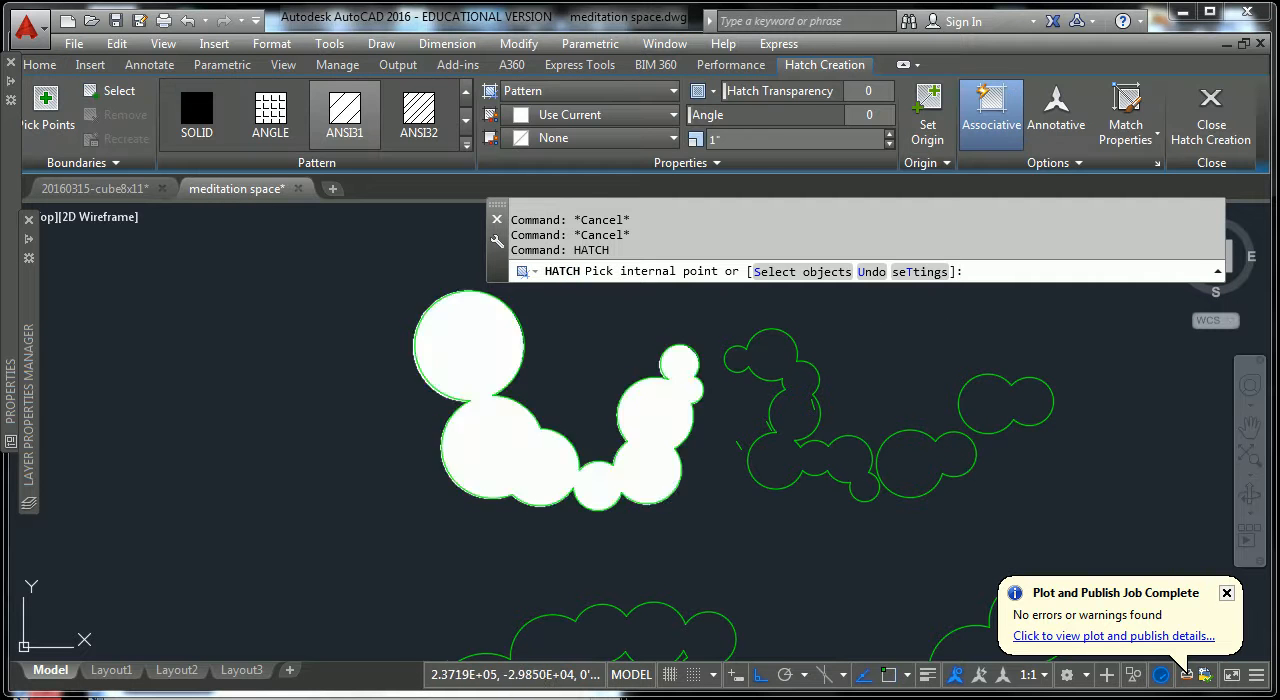
{"action": "key", "text": "Escape"}
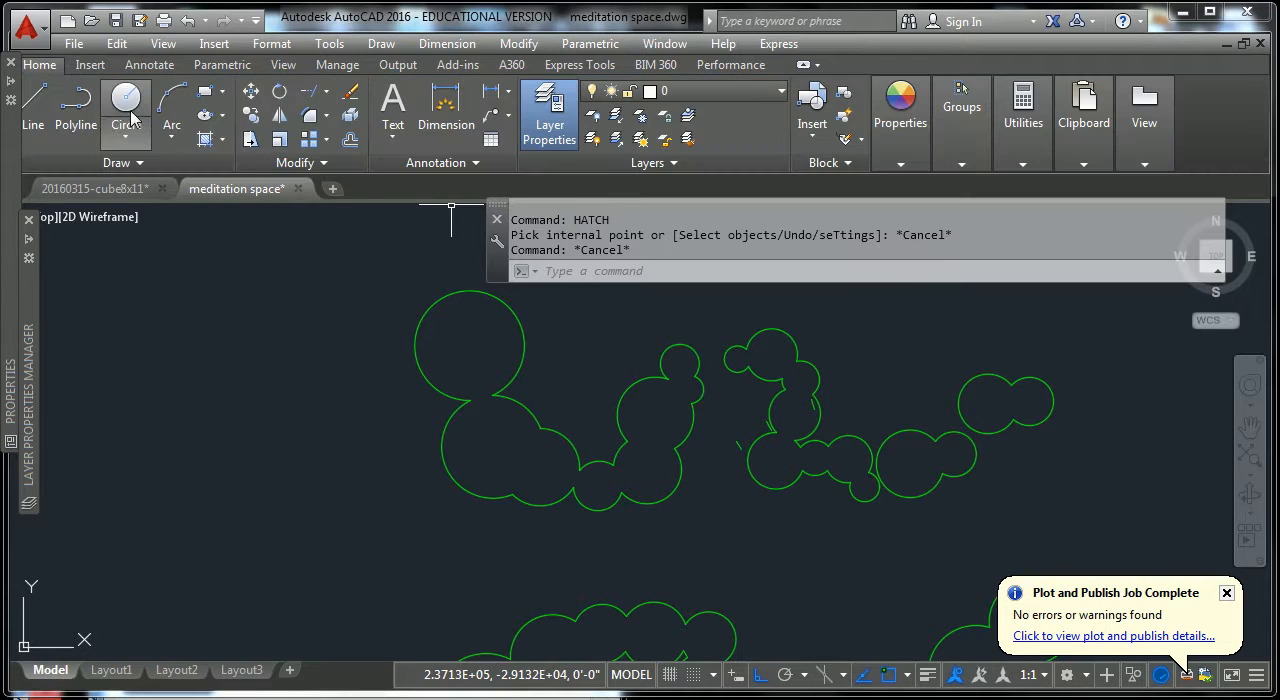
Start a hatch and switch its boundary method to selecting objects, returning to picking internal points.
{"action": "left_click", "coordinate": [206, 139]}
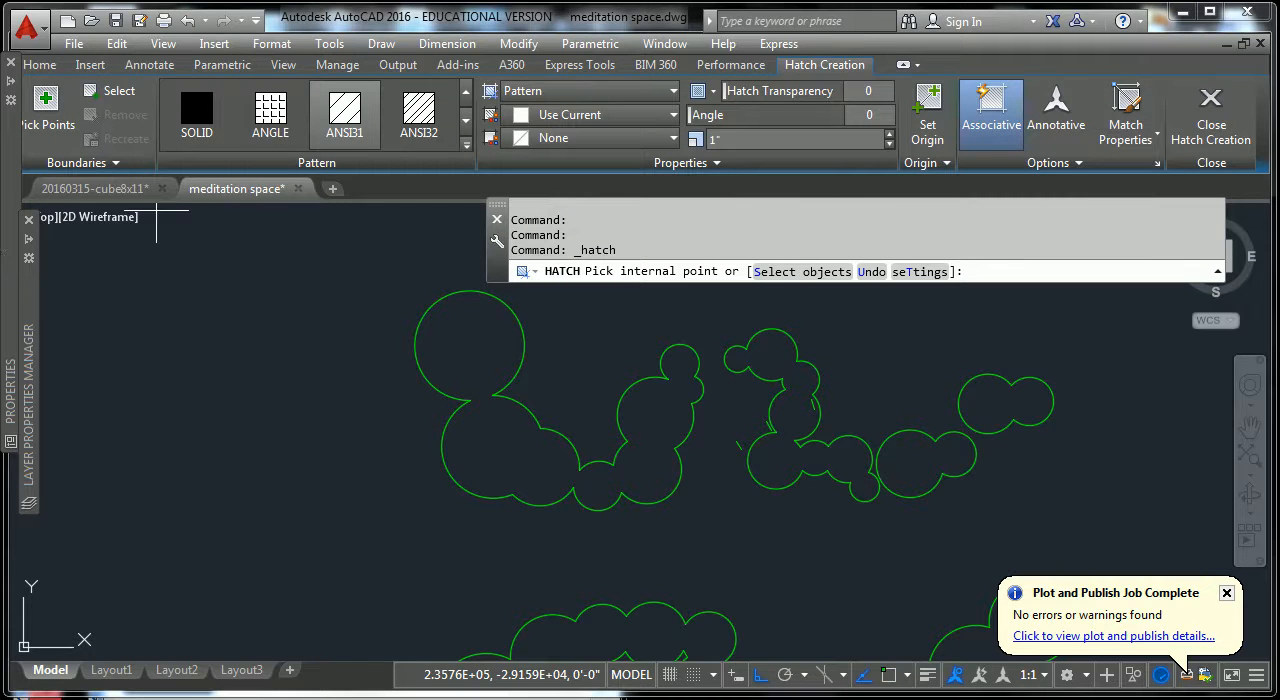
{"action": "mouse_move", "coordinate": [13, 77]}
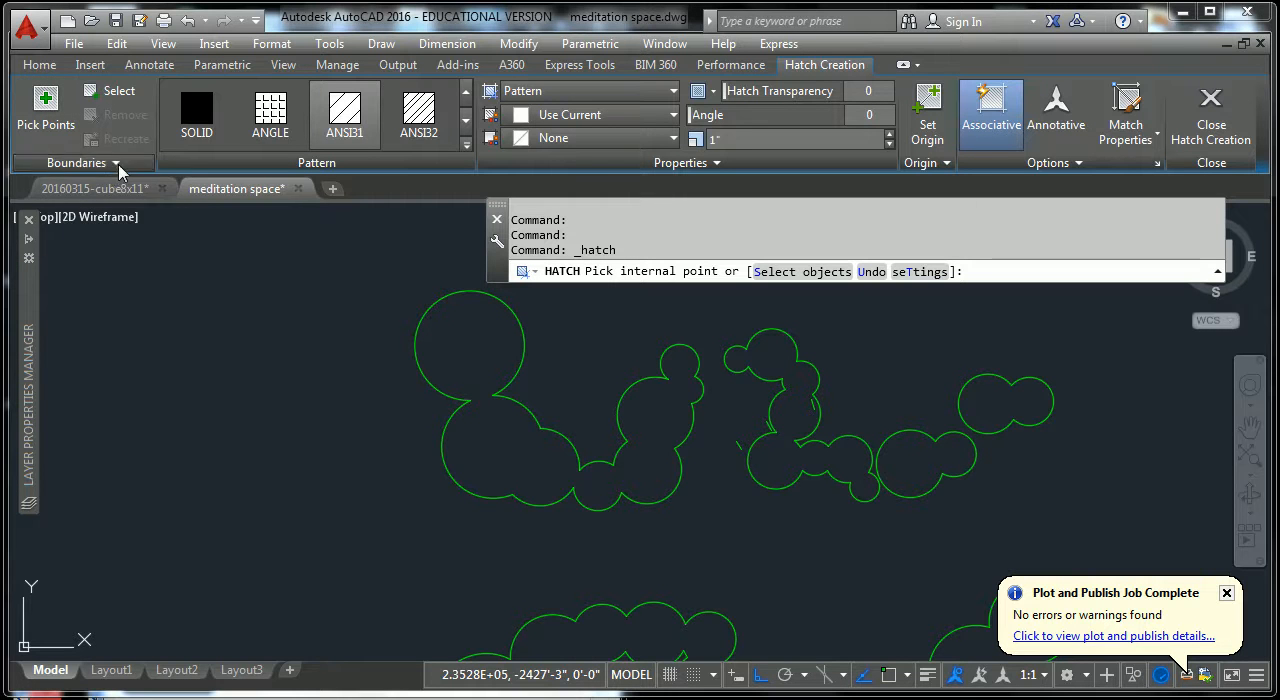
{"action": "left_click", "coordinate": [120, 164]}
{"action": "left_click", "coordinate": [509, 434]}
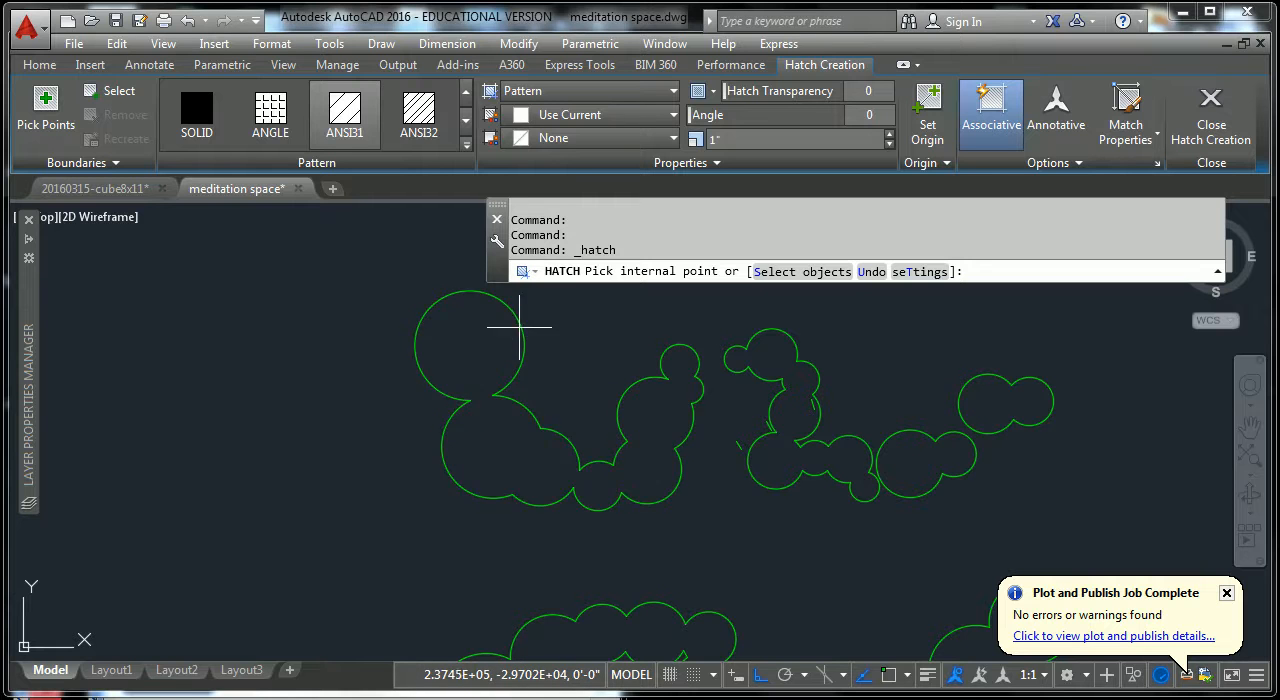
{"action": "left_click", "coordinate": [110, 91]}
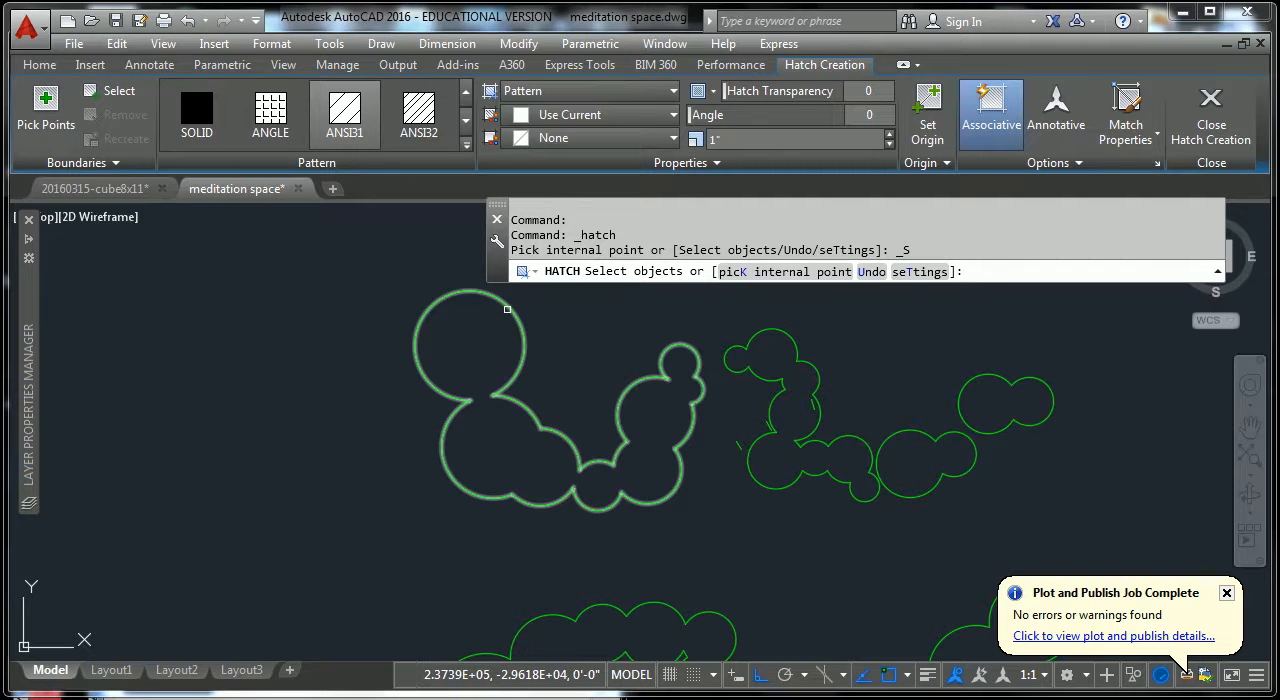
{"action": "left_click", "coordinate": [45, 105]}
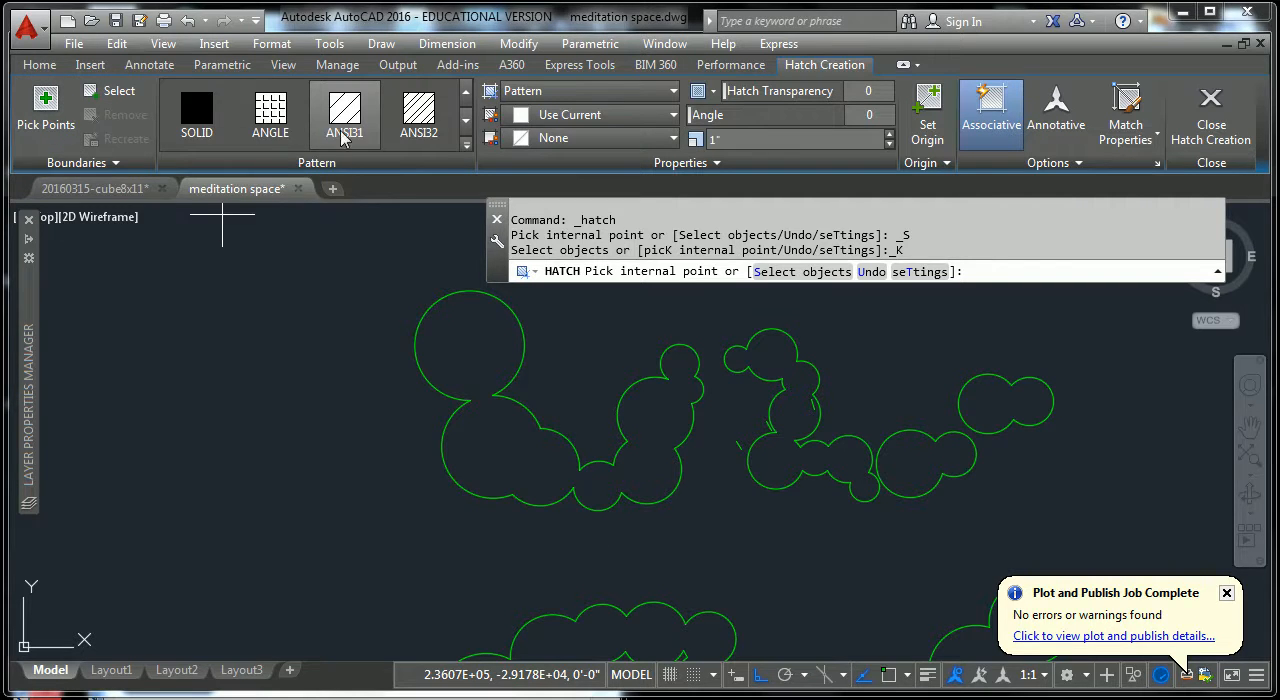
Browse the full hatch pattern gallery to examine the available patterns.
{"action": "left_click", "coordinate": [466, 149]}
{"action": "left_click_drag", "start_coordinate": [310, 137], "coordinate": [308, 375]}
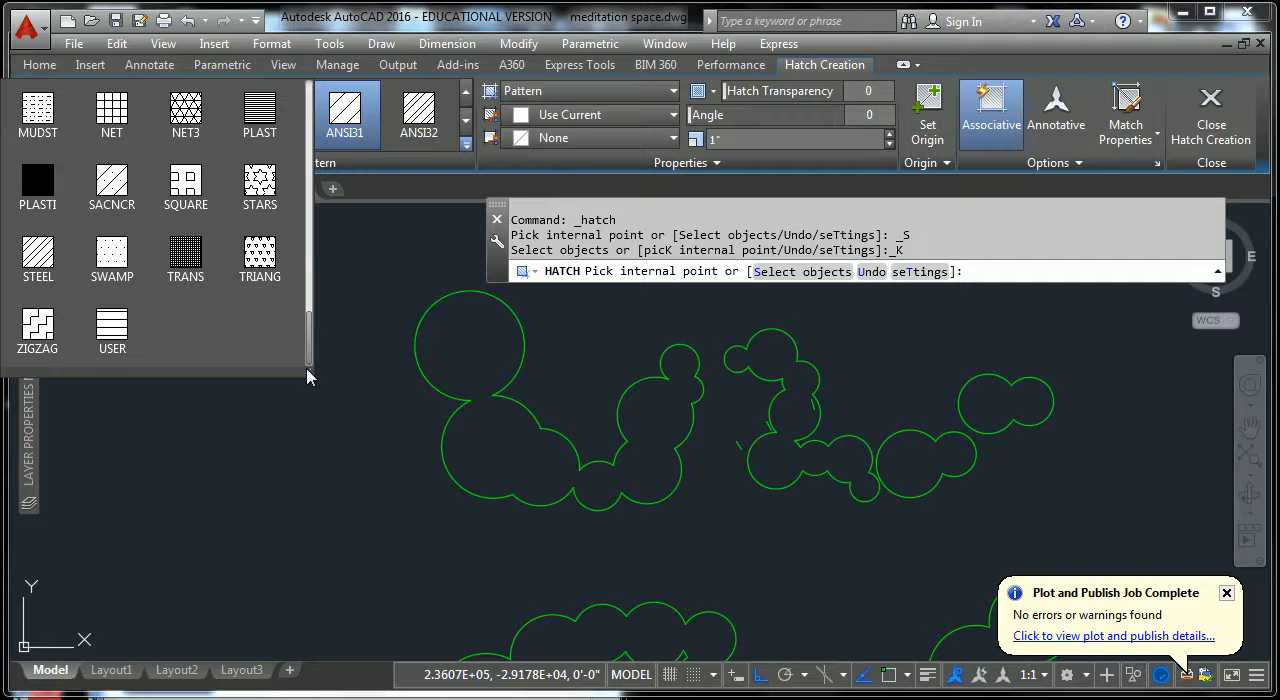
{"action": "left_click_drag", "start_coordinate": [308, 375], "coordinate": [313, 97]}
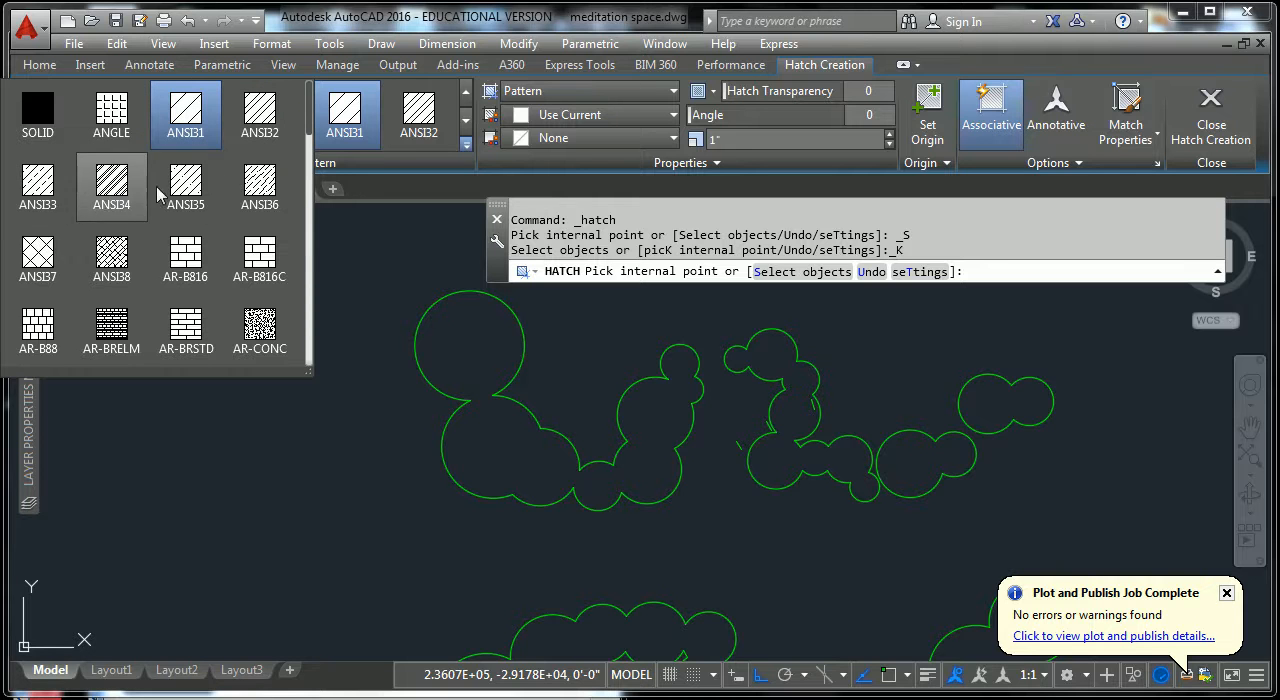
{"action": "left_click_drag", "start_coordinate": [310, 128], "coordinate": [315, 166]}
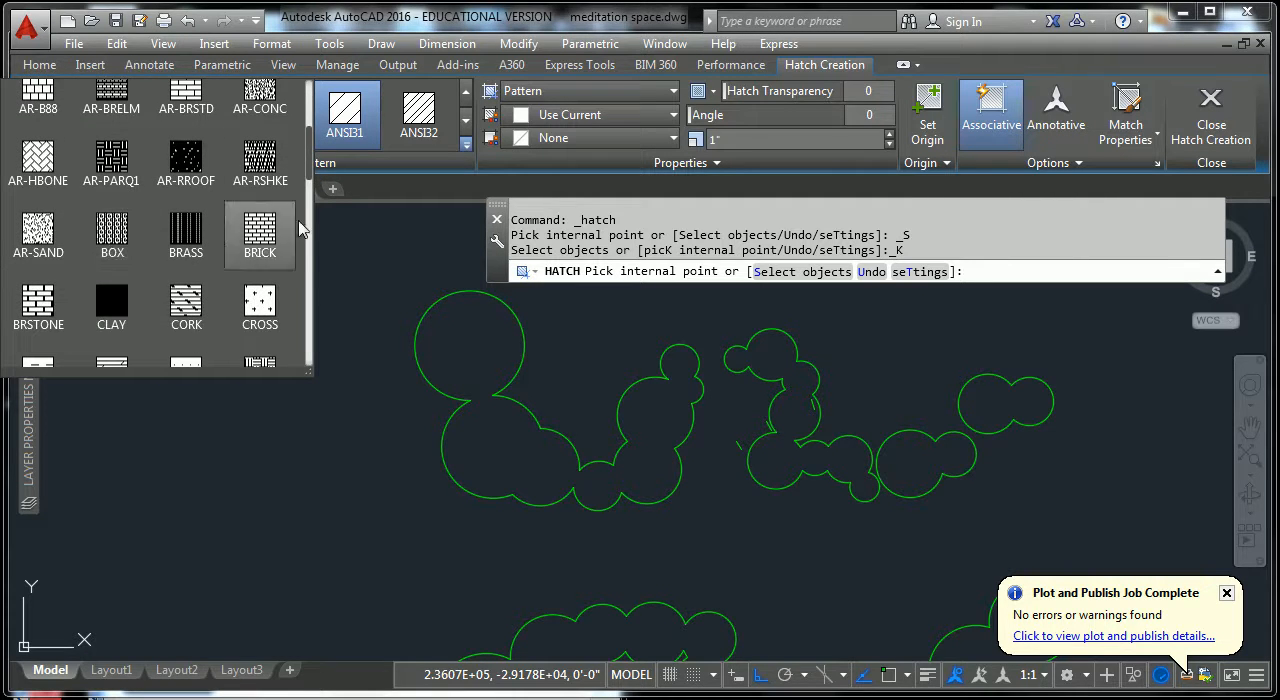
{"action": "left_click_drag", "start_coordinate": [311, 174], "coordinate": [312, 197]}
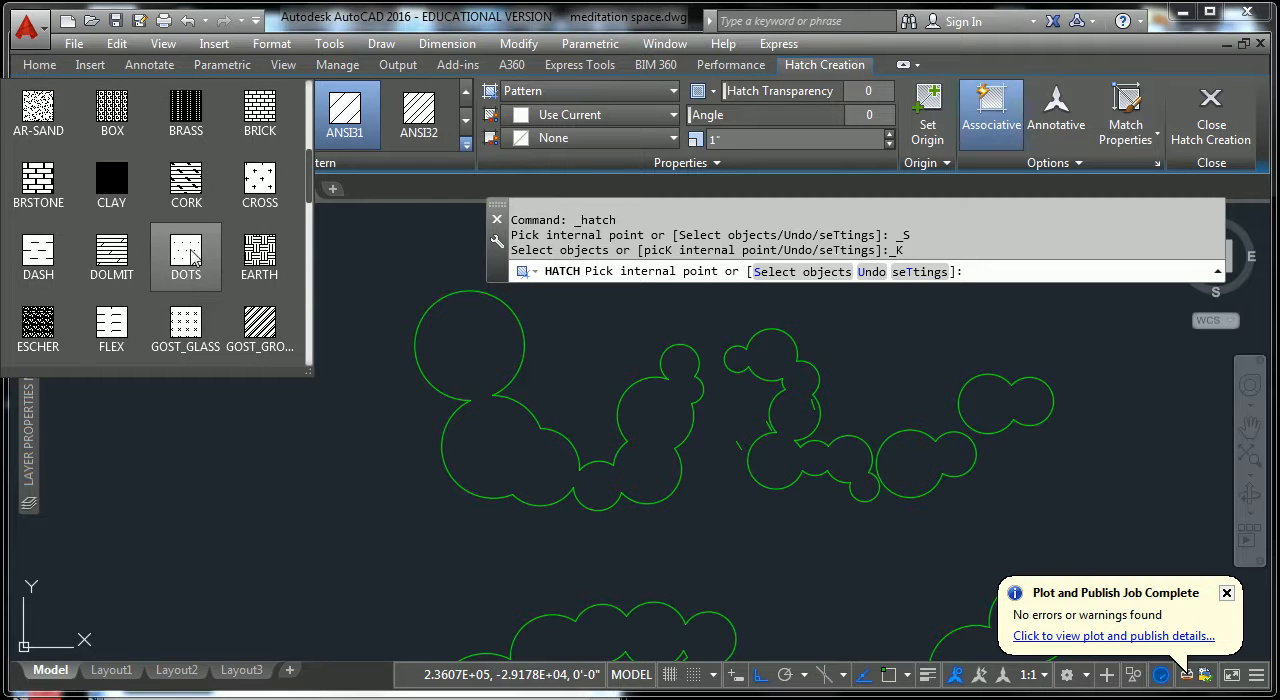
{"action": "mouse_move", "coordinate": [311, 190]}
{"action": "left_mouse_down"}
{"action": "mouse_move", "coordinate": [309, 318]}
{"action": "mouse_move", "coordinate": [302, 118]}
{"action": "mouse_move", "coordinate": [305, 145]}
{"action": "left_mouse_up"}
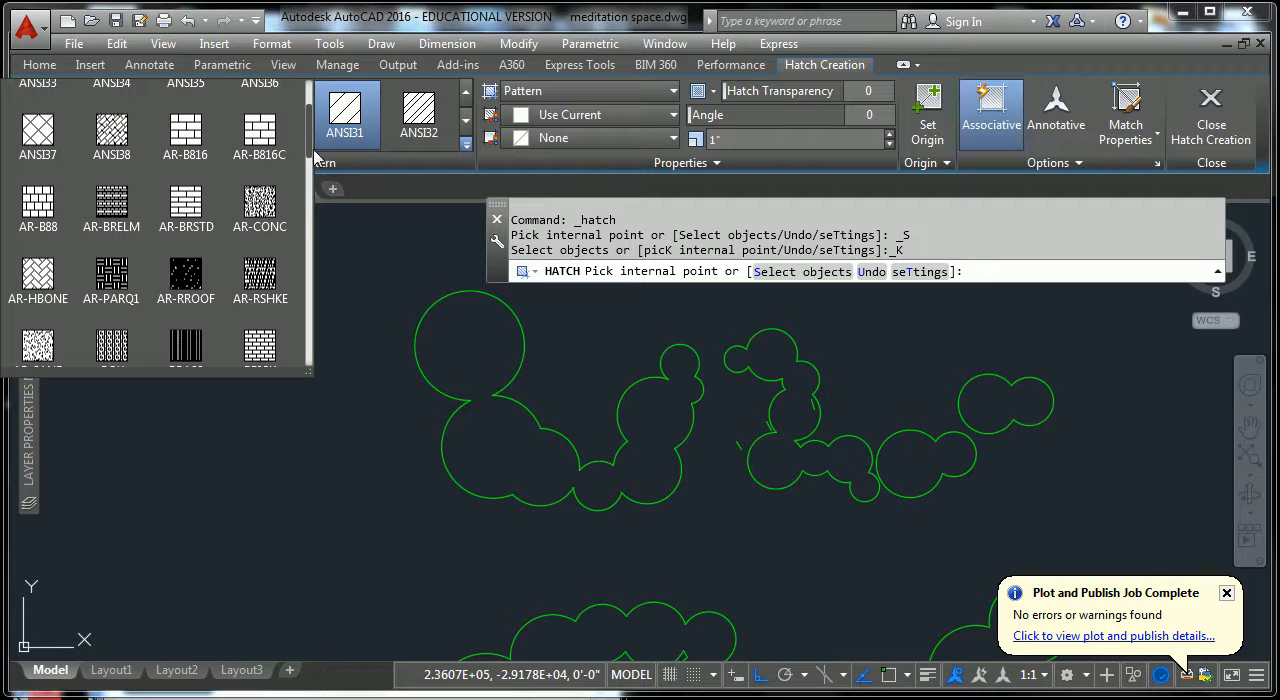
{"action": "scroll", "coordinate": [308, 170], "scroll_direction": "up", "scroll_amount": 2}
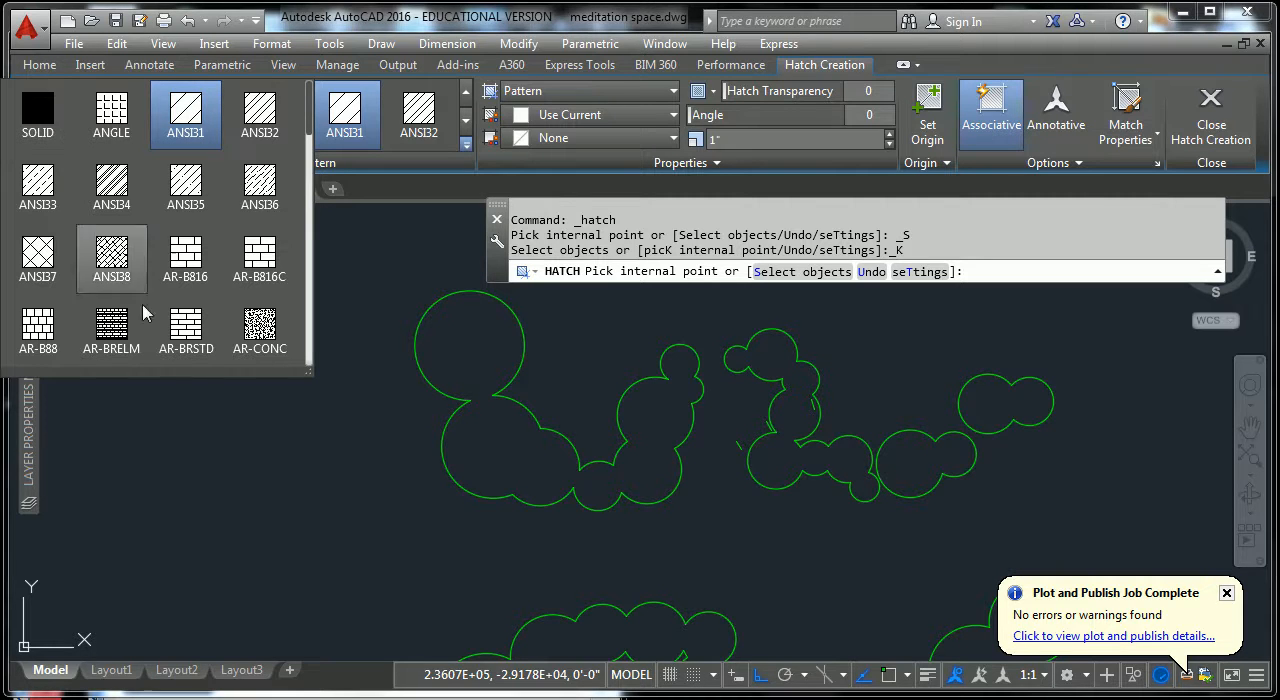
{"action": "scroll", "coordinate": [186, 300], "scroll_direction": "down", "scroll_amount": 3}
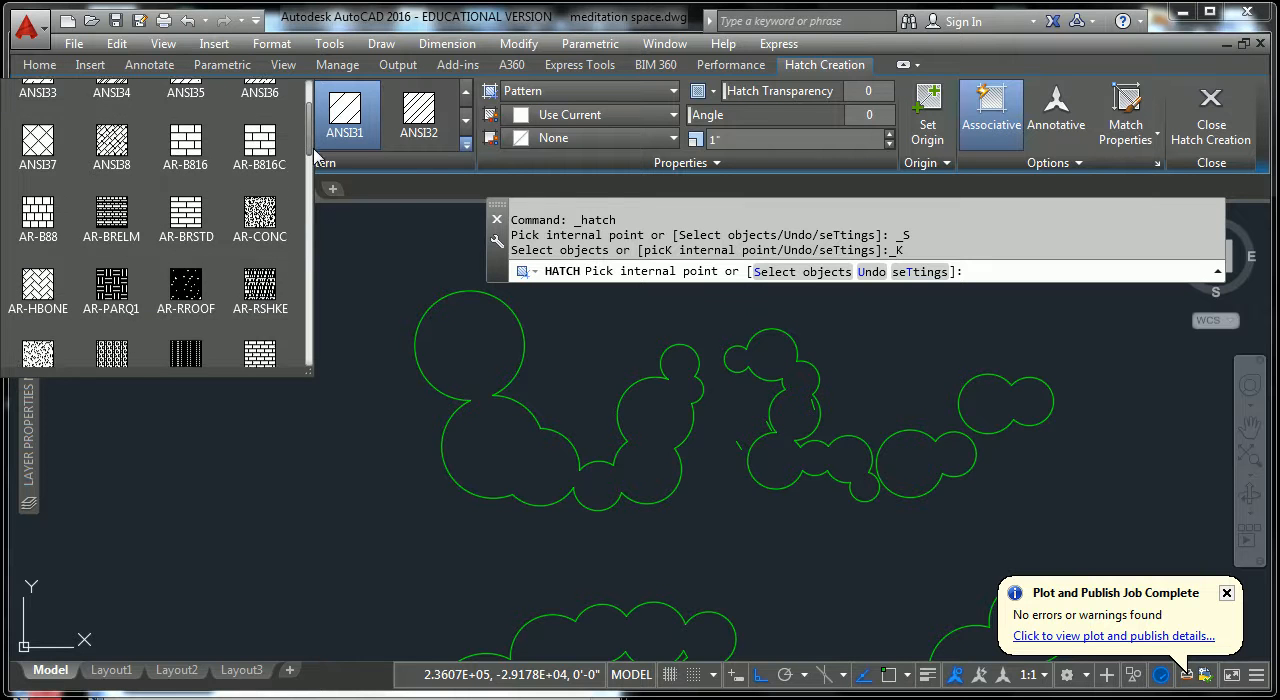
{"action": "scroll", "coordinate": [160, 335], "scroll_direction": "down", "scroll_amount": 1}
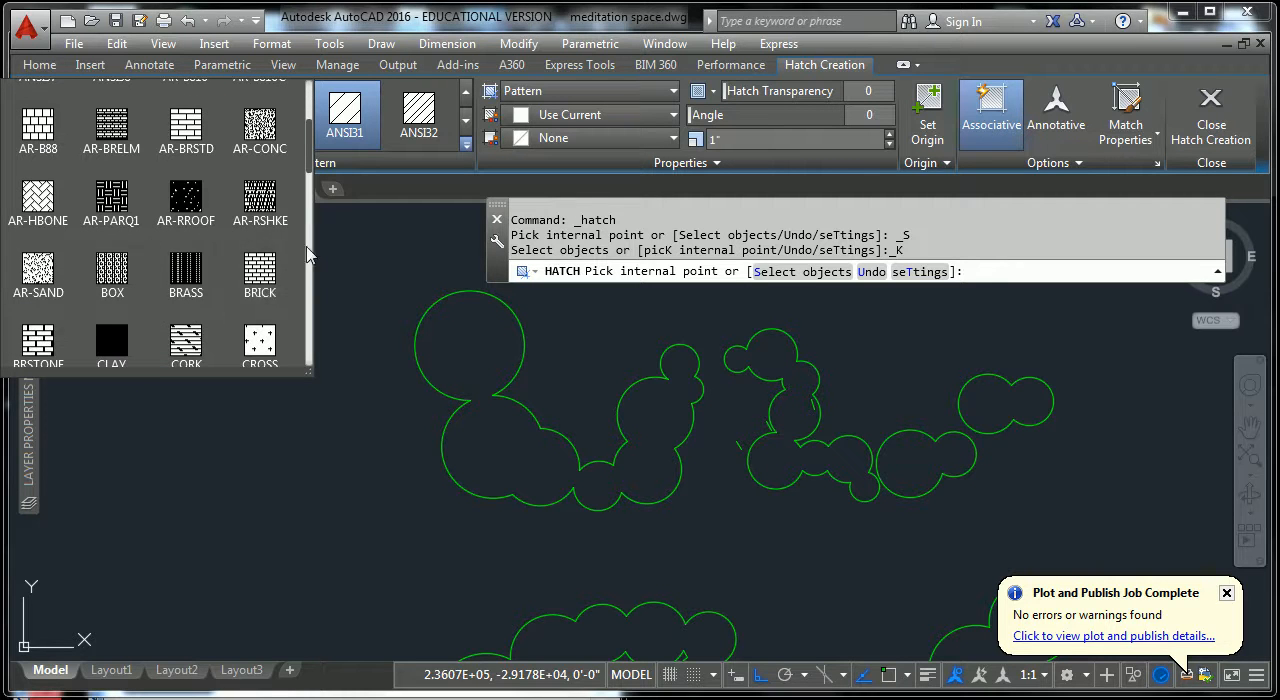
{"action": "scroll", "coordinate": [308, 183], "scroll_direction": "up", "scroll_amount": 3}
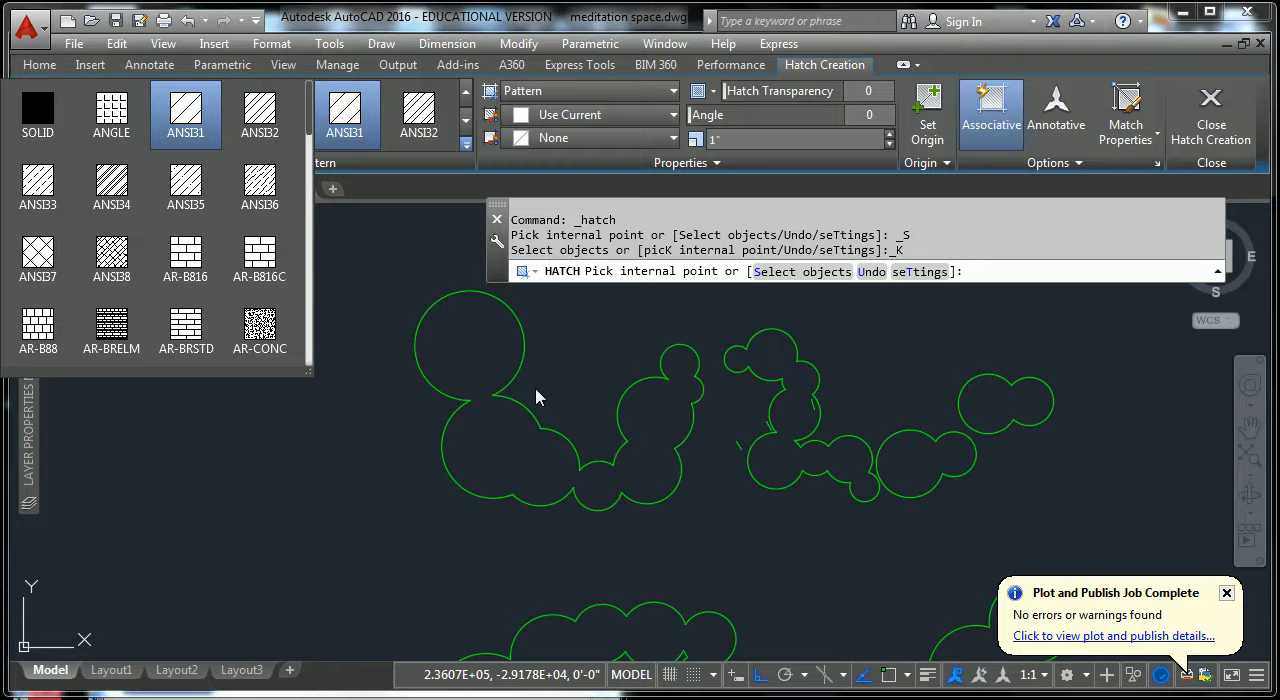
Choose the ANSI31 hatch pattern with internal-point picking and preview it inside the upper-left tree cluster outline.
{"action": "left_click", "coordinate": [189, 117]}
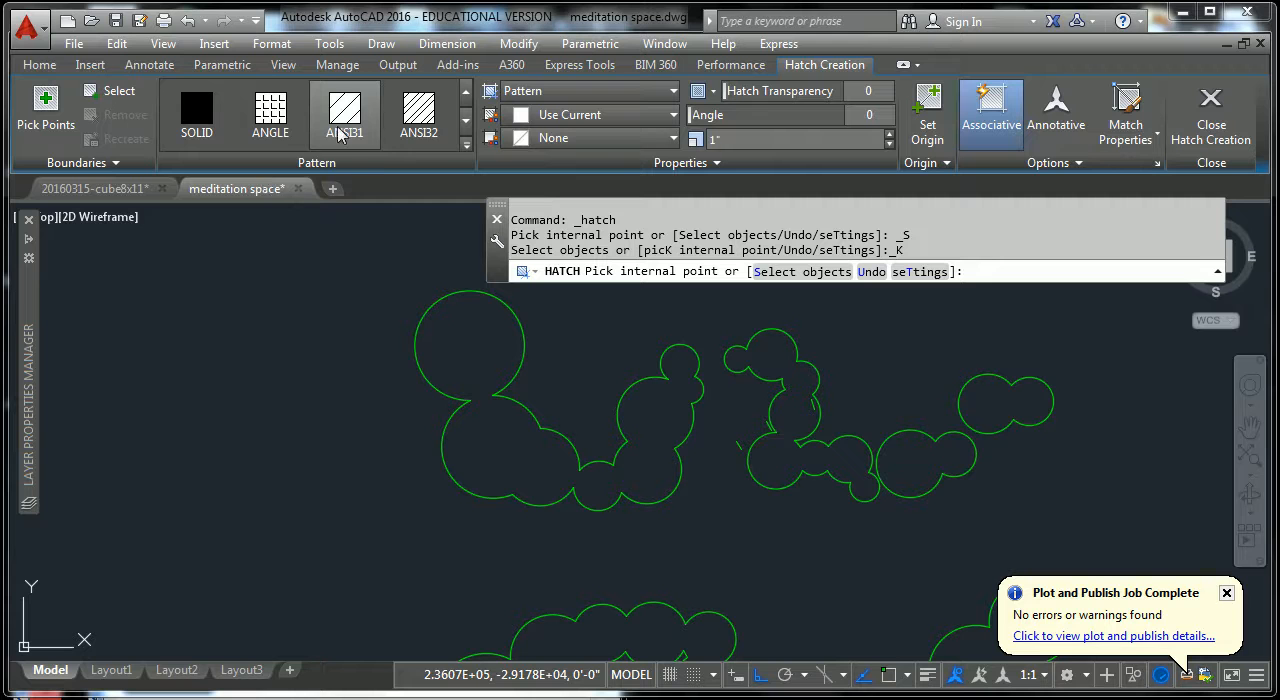
{"action": "left_click", "coordinate": [50, 104]}
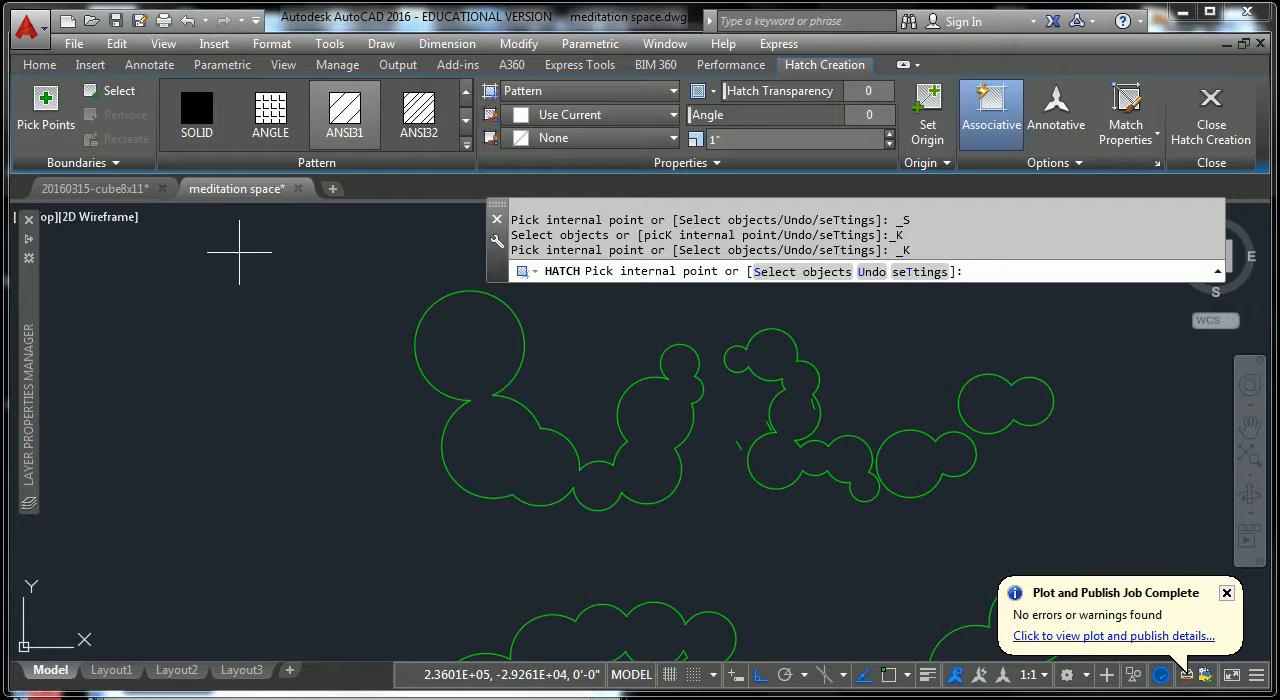
{"action": "left_click", "coordinate": [500, 350]}
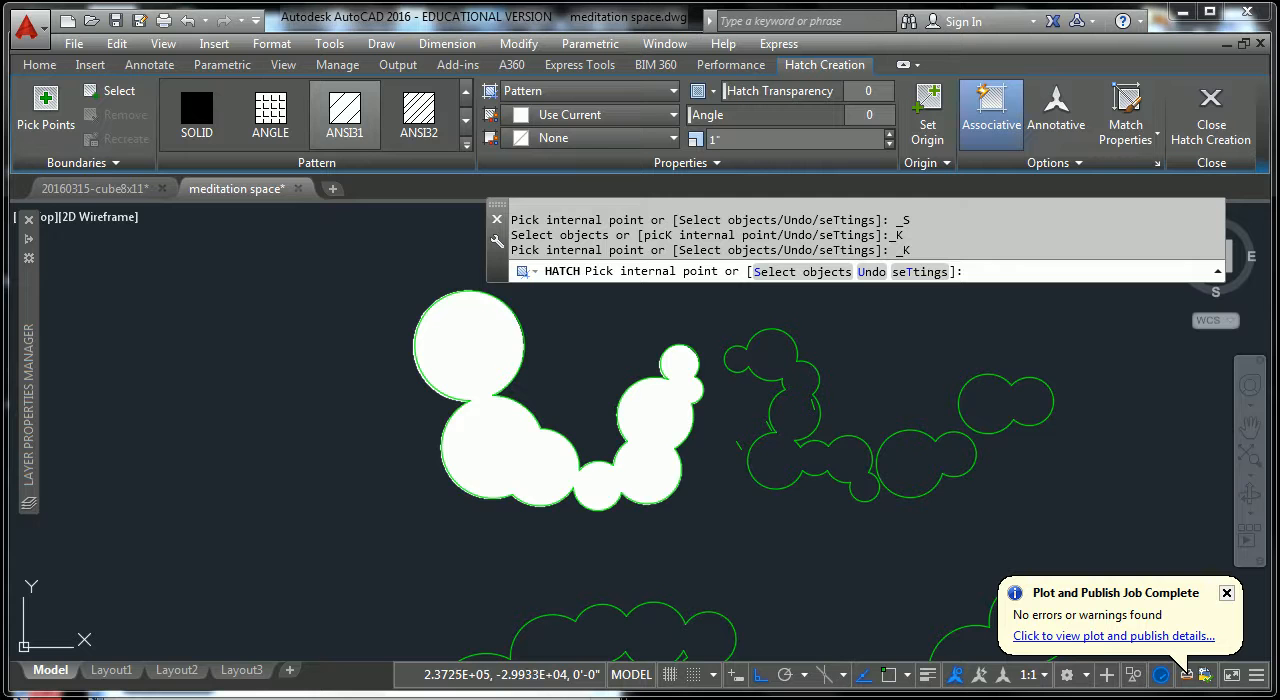
{"action": "scroll", "coordinate": [490, 372], "scroll_direction": "up", "scroll_amount": 10}
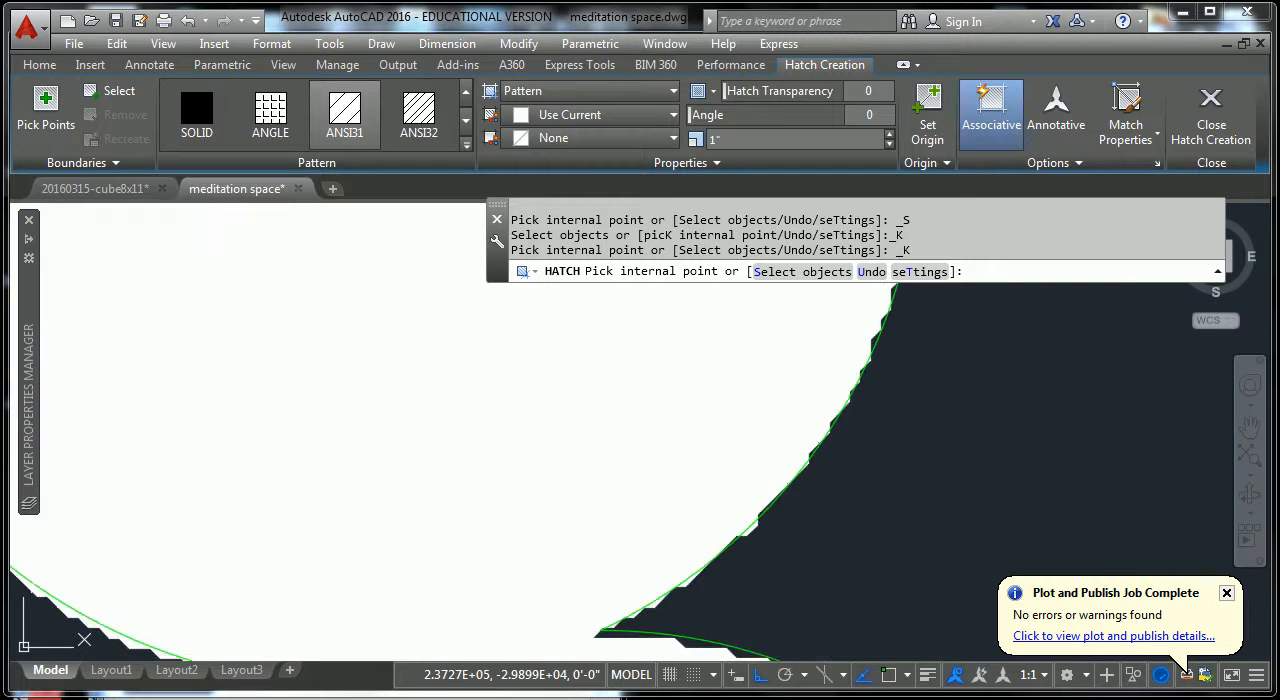
{"action": "scroll", "coordinate": [746, 430], "scroll_direction": "down", "scroll_amount": 2}
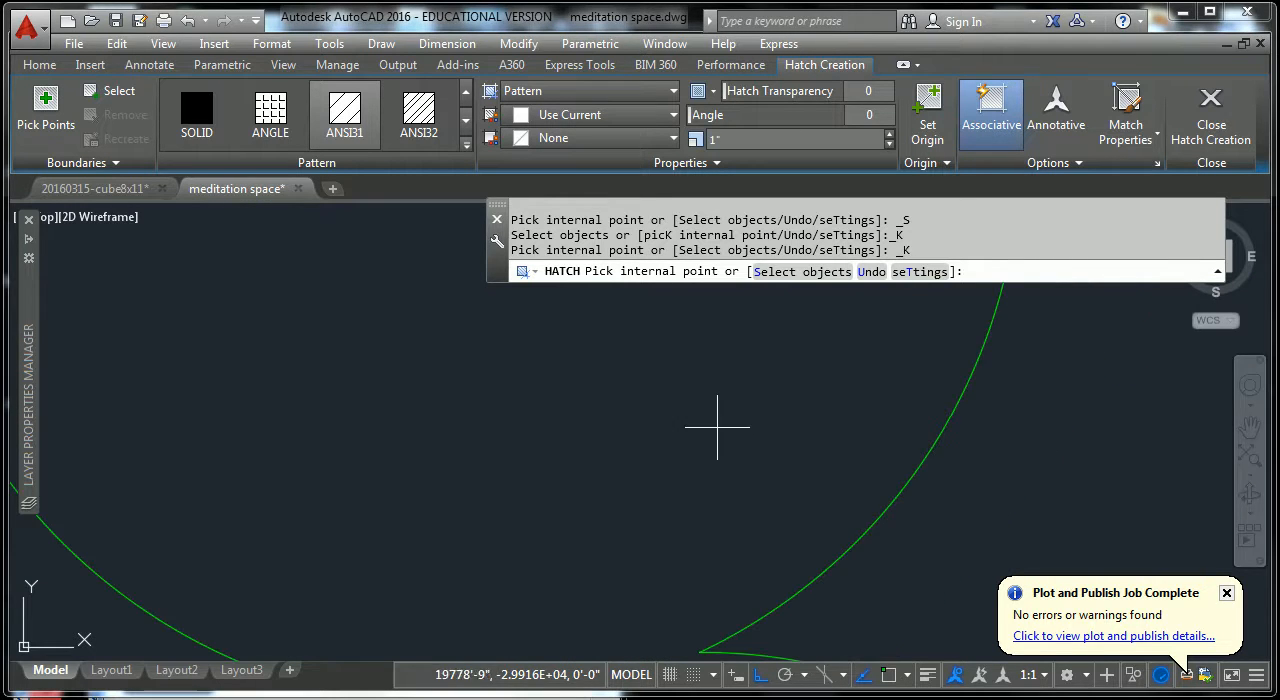
{"action": "scroll", "coordinate": [569, 402], "scroll_direction": "down", "scroll_amount": 4}
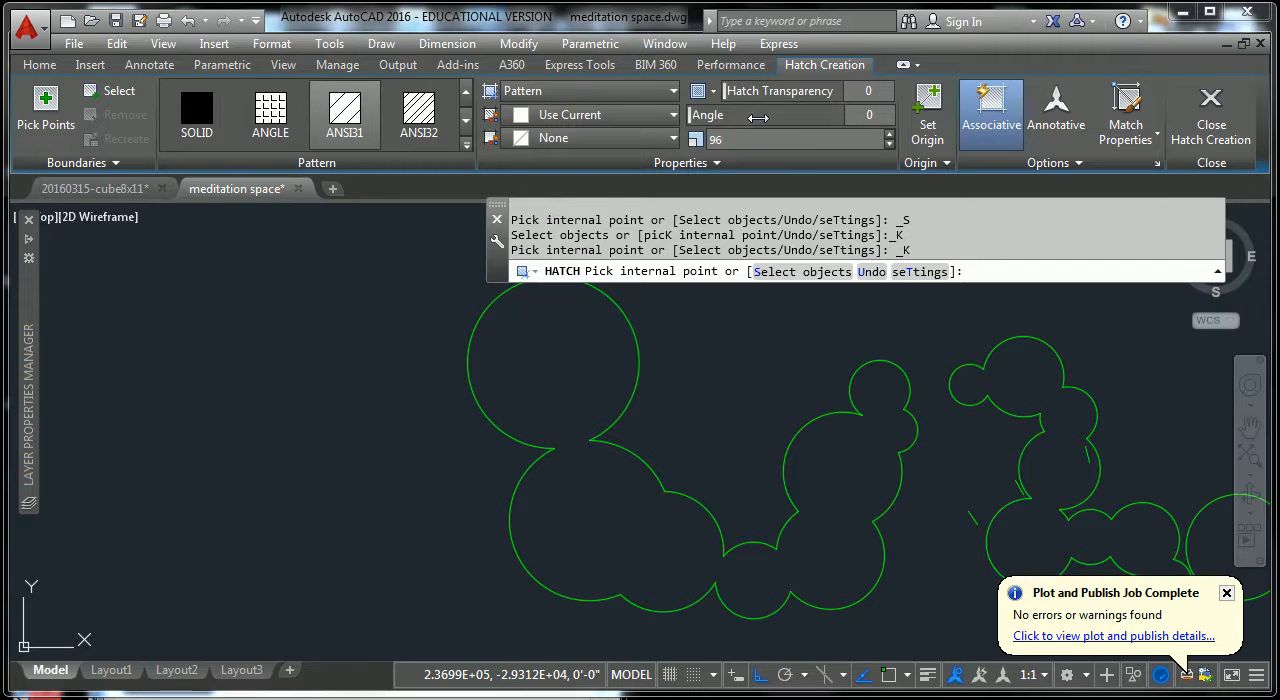
Hatch the interior of the upper-left tree cluster with ANSI31 at a scale of 120 and an angle of 0.
{"action": "left_click", "coordinate": [550, 368]}
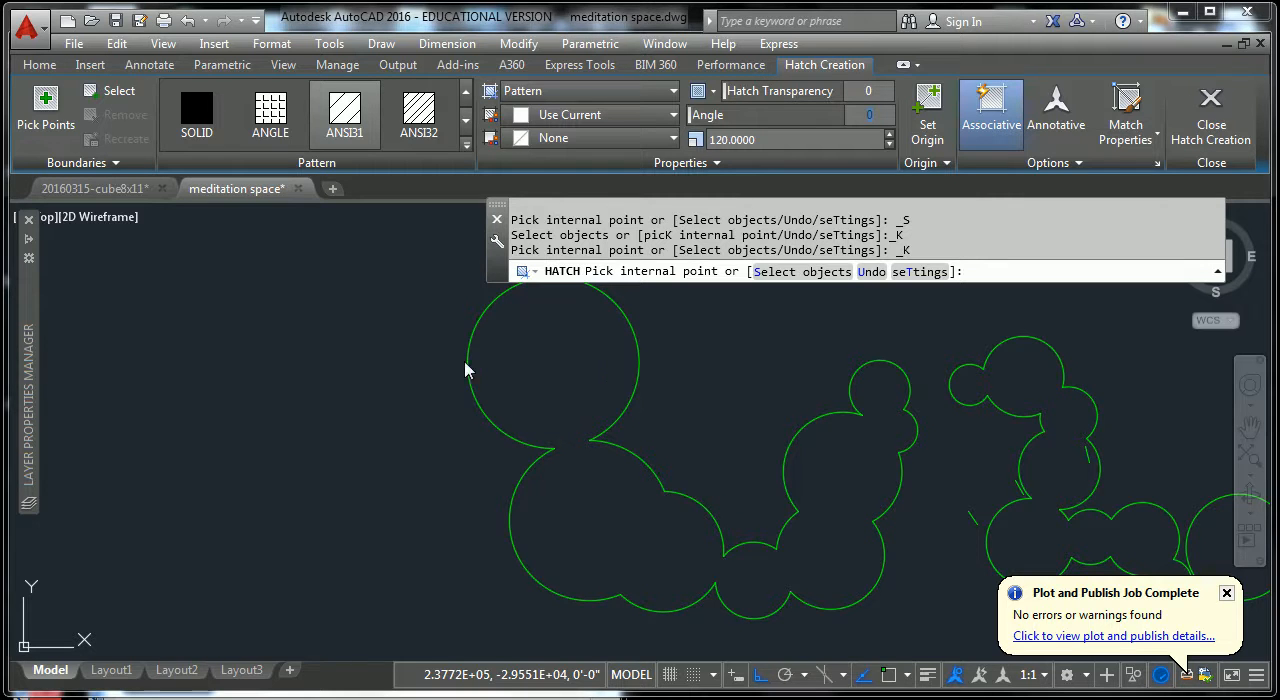
{"action": "left_click", "coordinate": [46, 105]}
{"action": "left_click", "coordinate": [577, 390]}
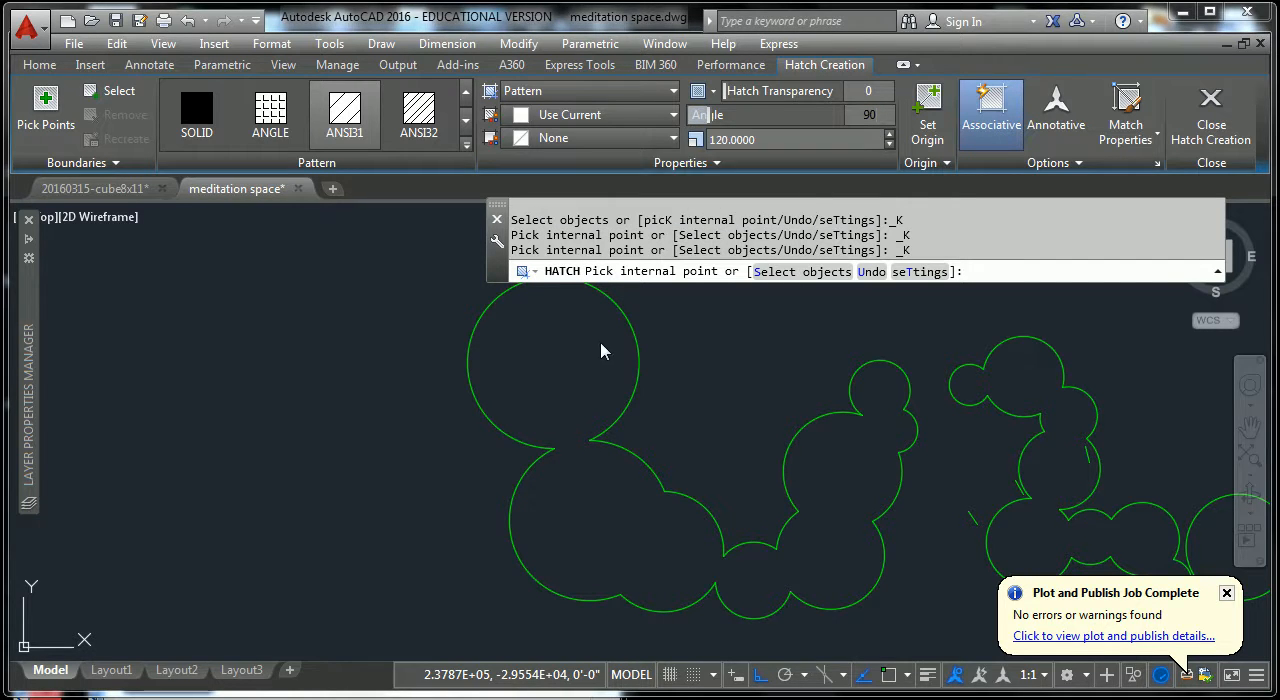
{"action": "left_click", "coordinate": [45, 108]}
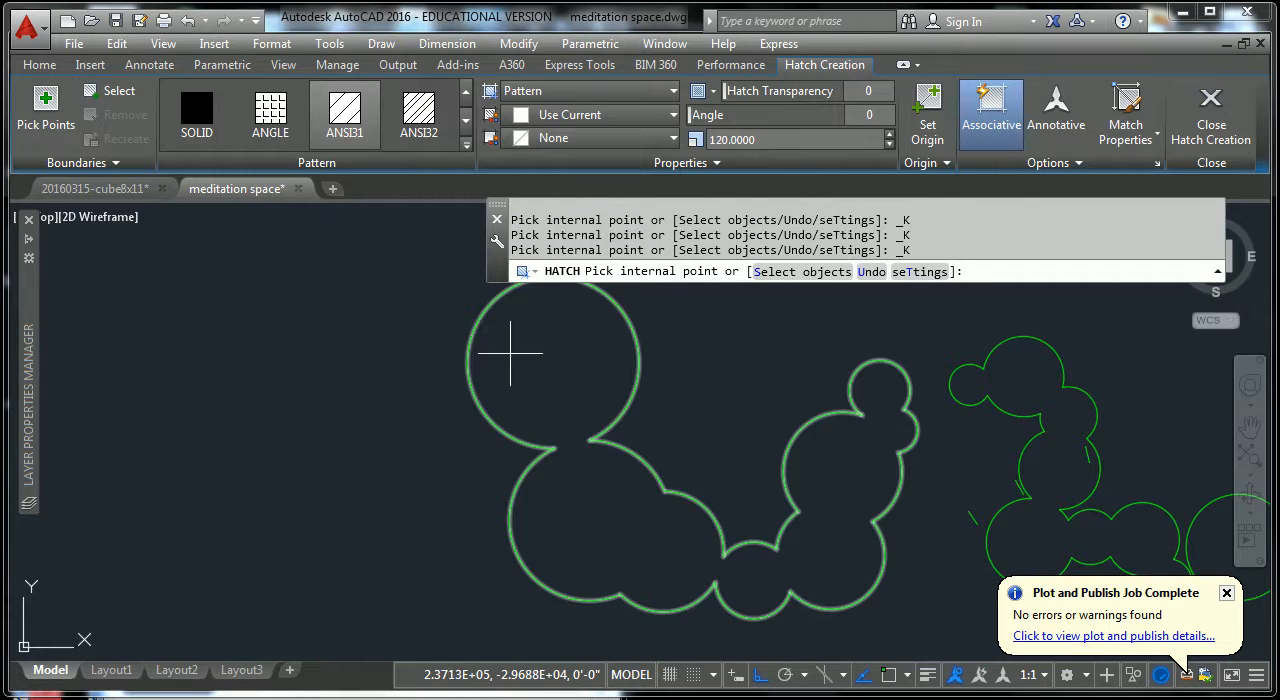
{"action": "left_click", "coordinate": [567, 375]}
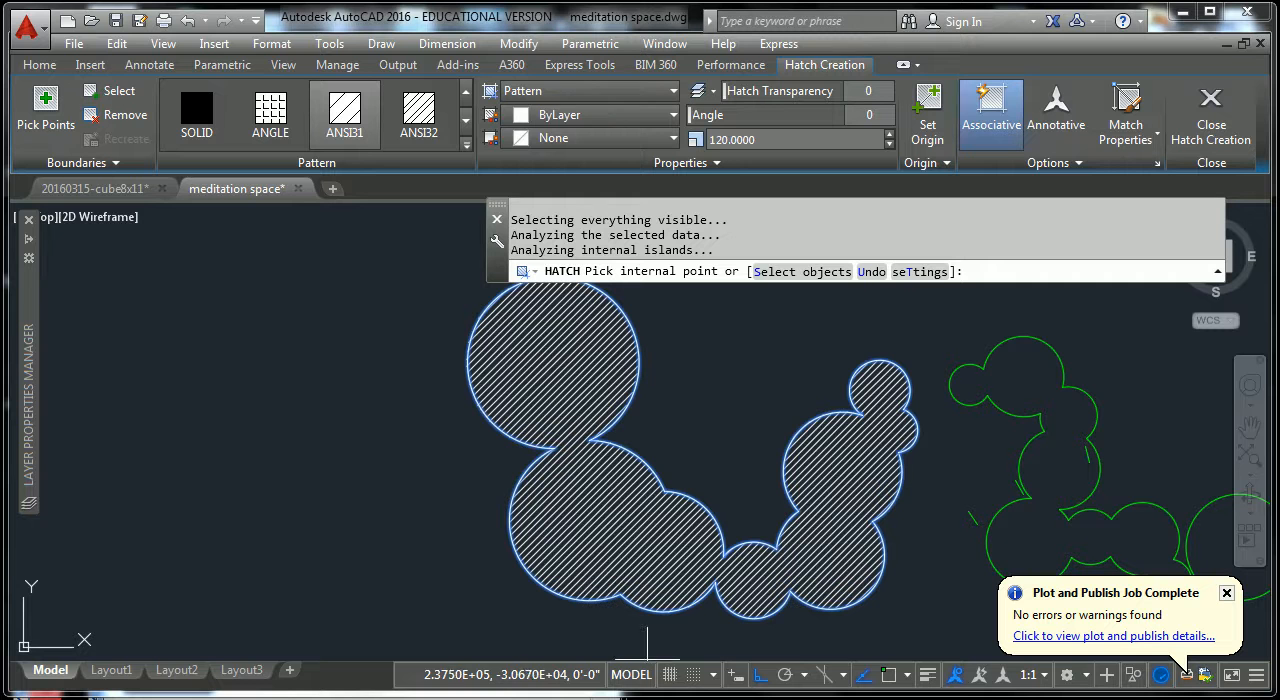
{"action": "key", "text": "Return"}
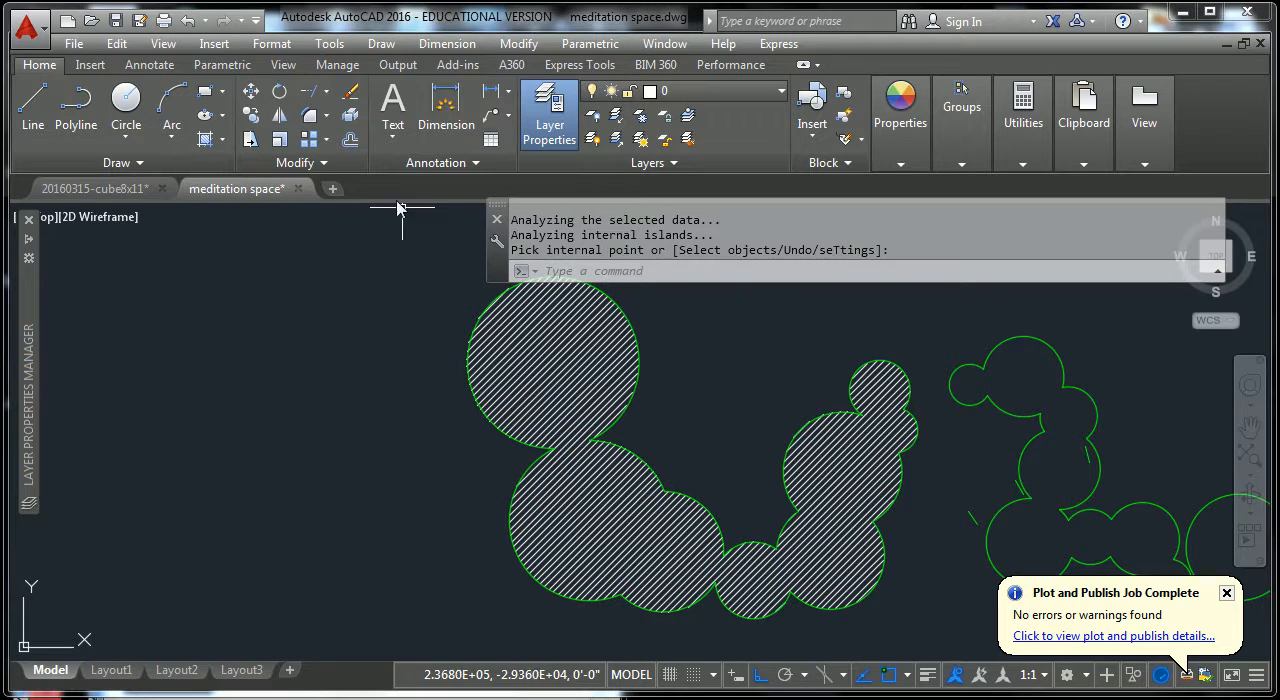
Create a layer named diag-trees-hatch based on the diag-trees layer.
{"action": "left_click", "coordinate": [555, 130]}
{"action": "left_click", "coordinate": [557, 132]}
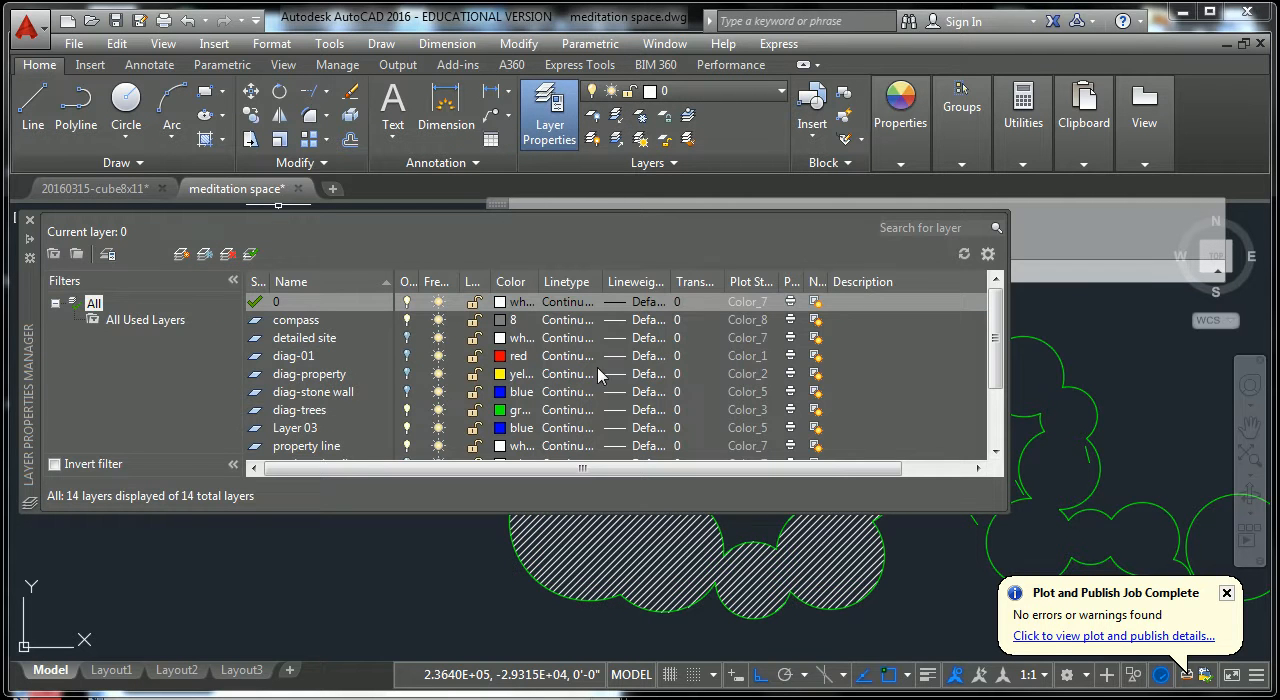
{"action": "left_click", "coordinate": [307, 413]}
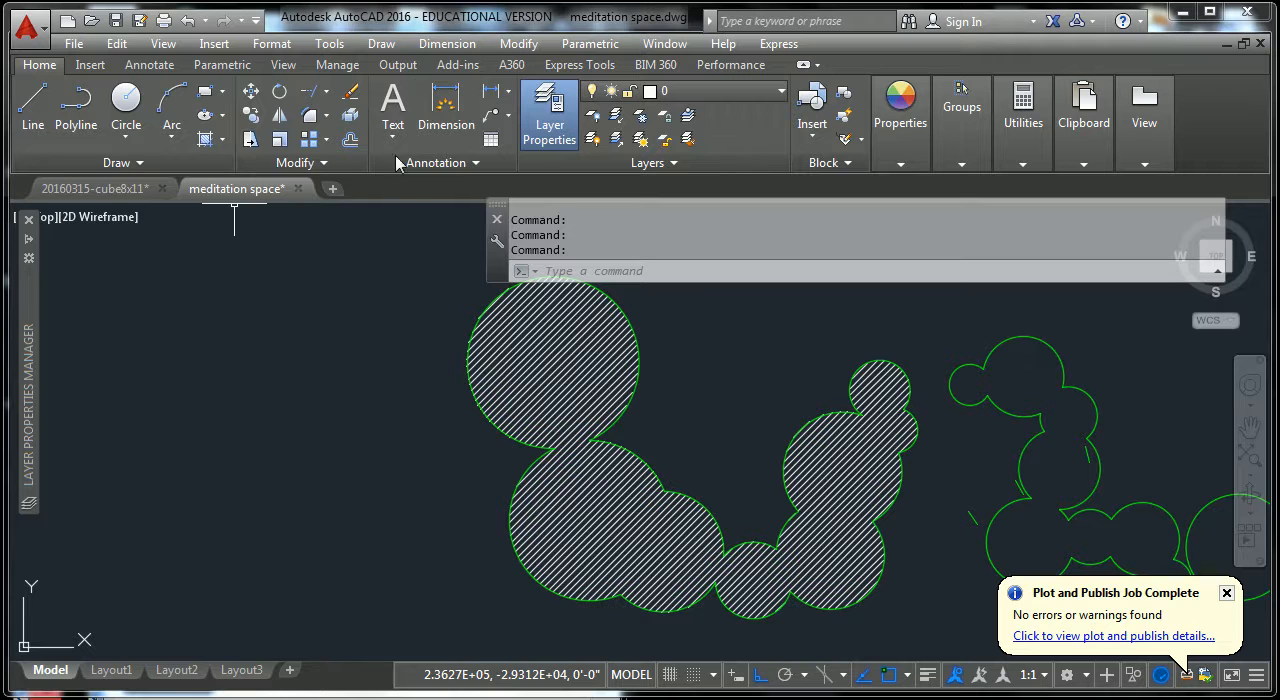
{"action": "left_click", "coordinate": [545, 115]}
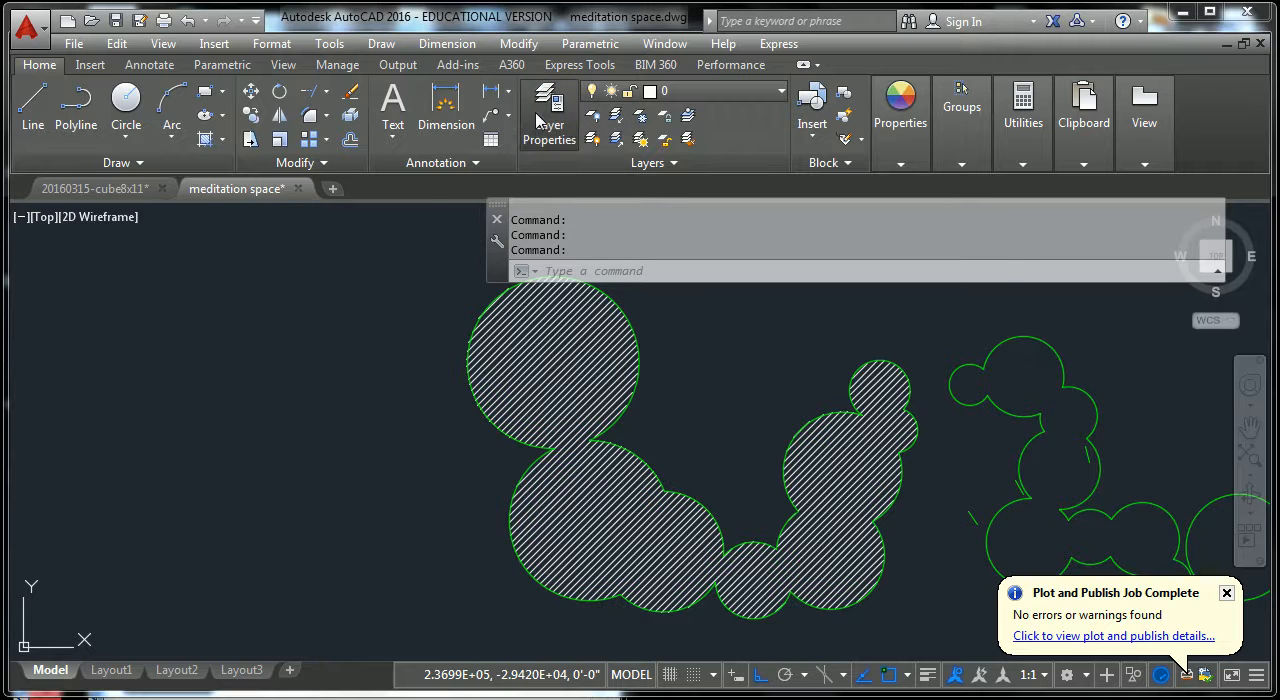
{"action": "left_click", "coordinate": [537, 119]}
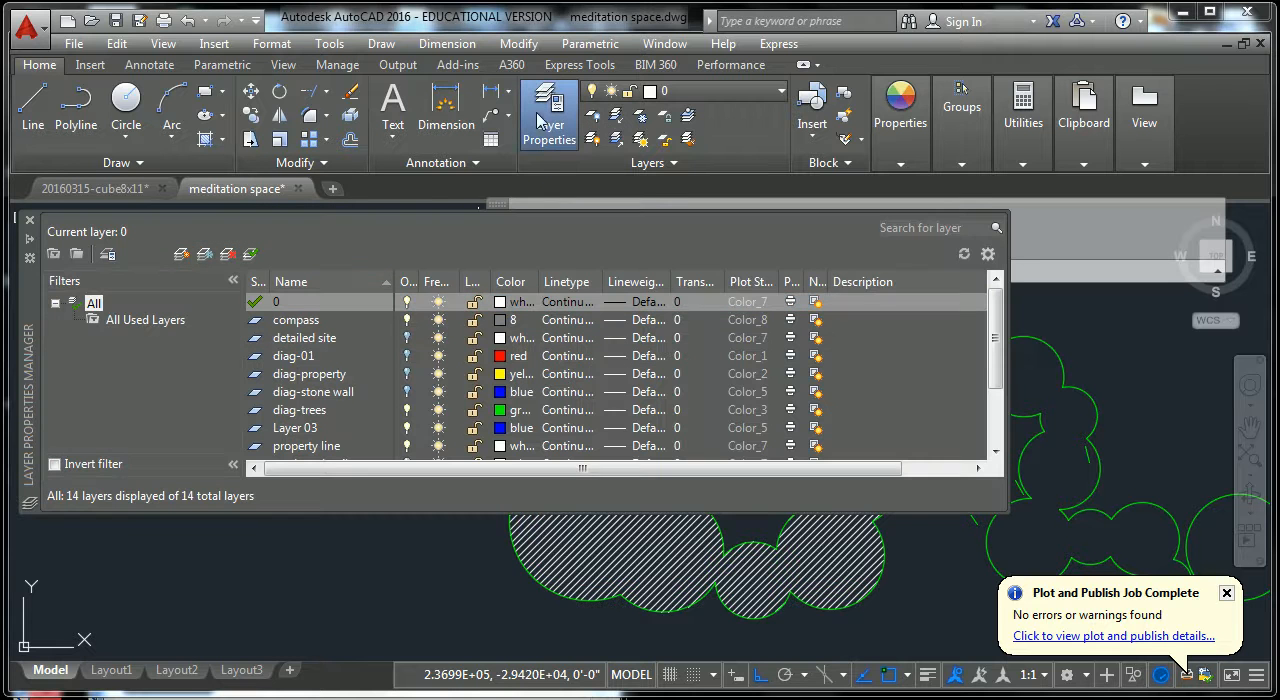
{"action": "left_click", "coordinate": [311, 411]}
{"action": "left_click", "coordinate": [182, 255]}
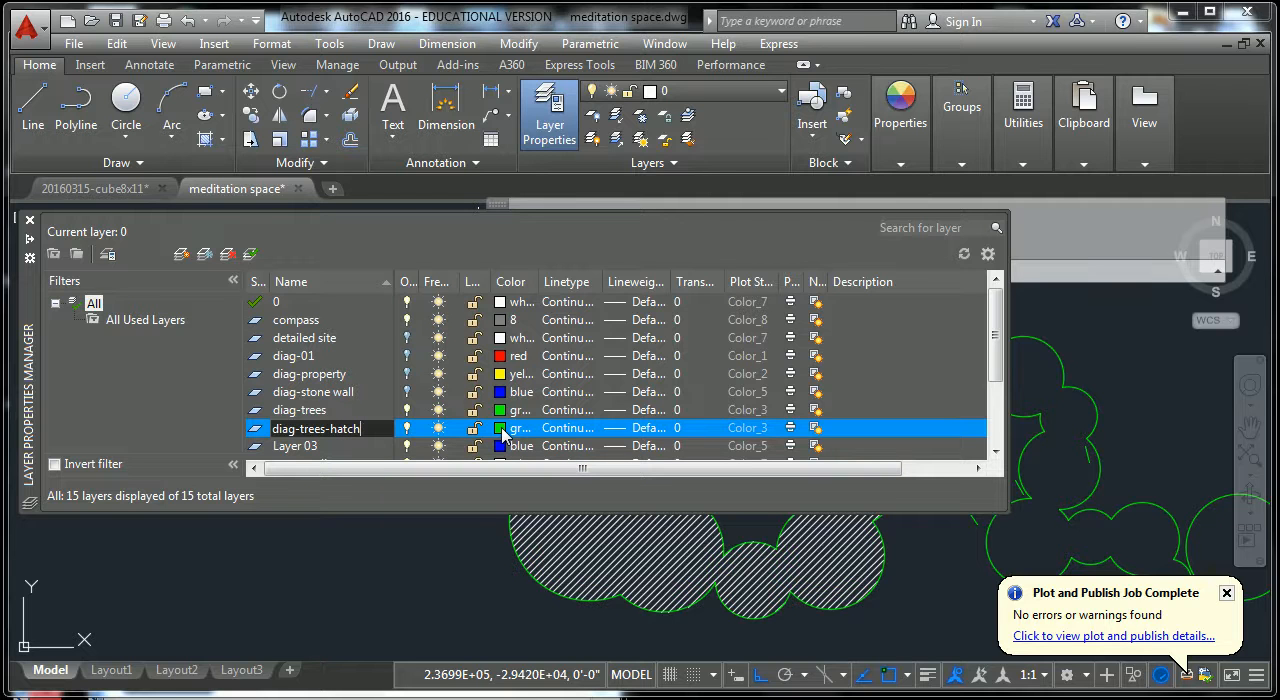
Set the diag-trees-hatch layer's color to gray, index color 253.
{"action": "left_click", "coordinate": [503, 432]}
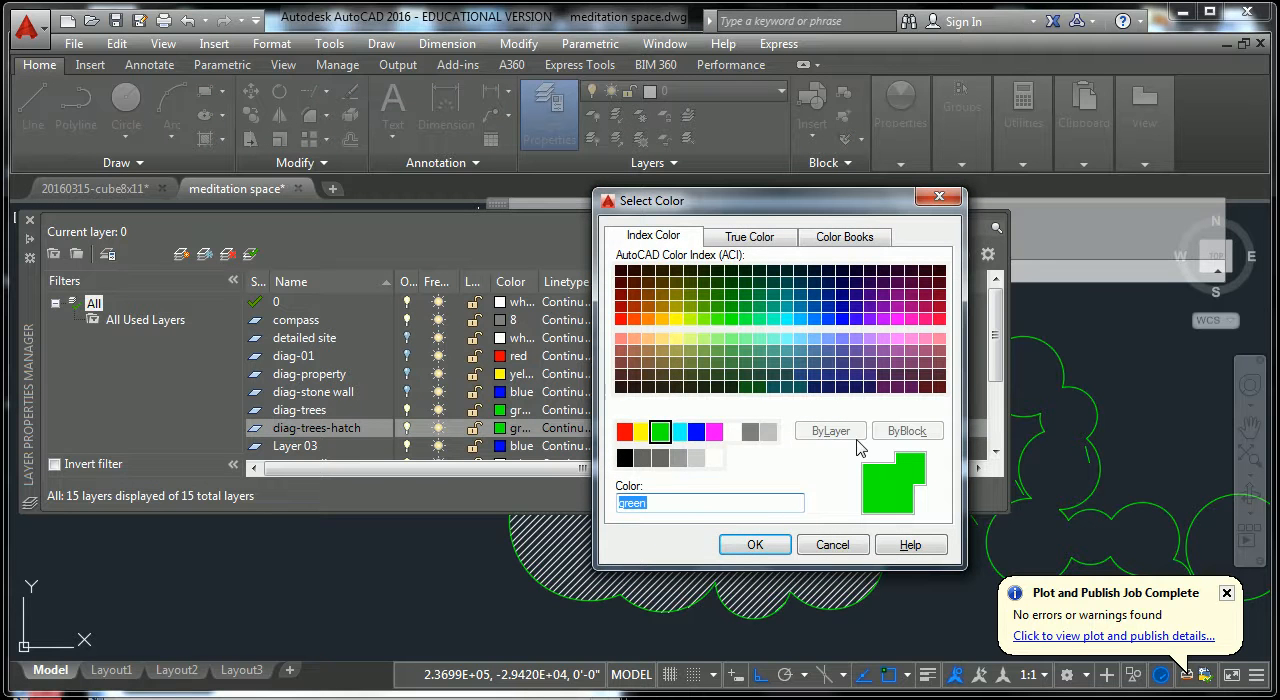
{"action": "left_click", "coordinate": [679, 458]}
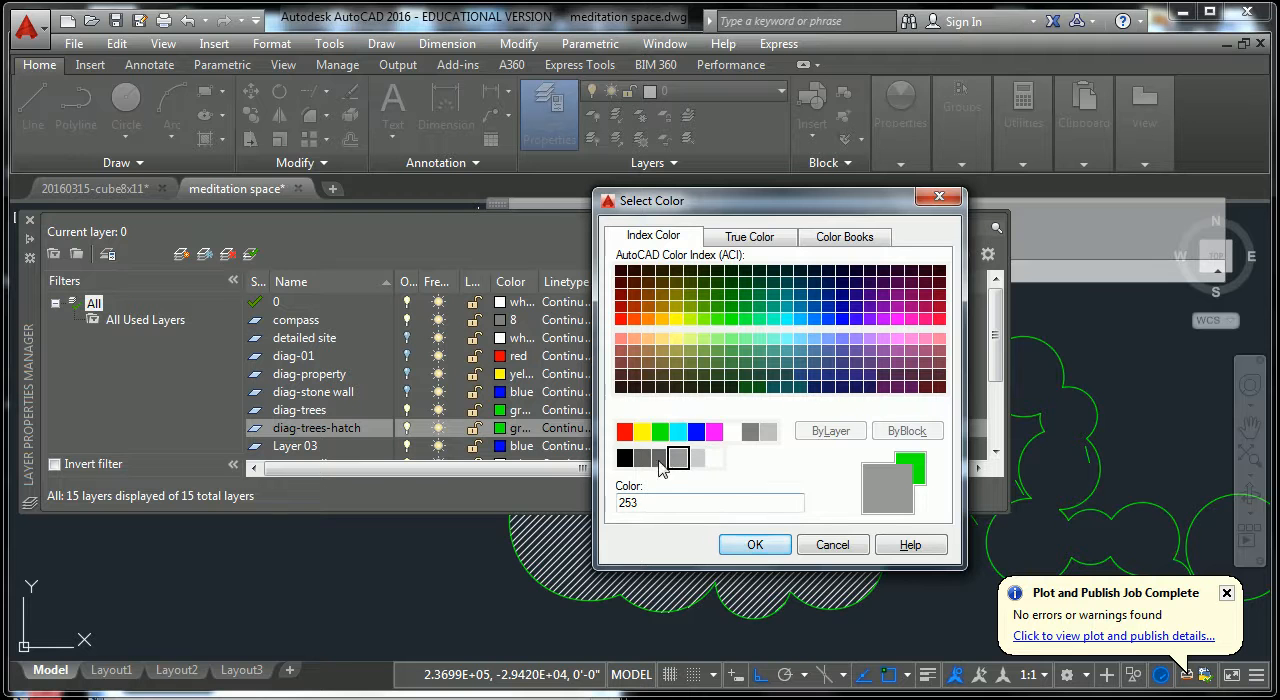
{"action": "left_click", "coordinate": [755, 544]}
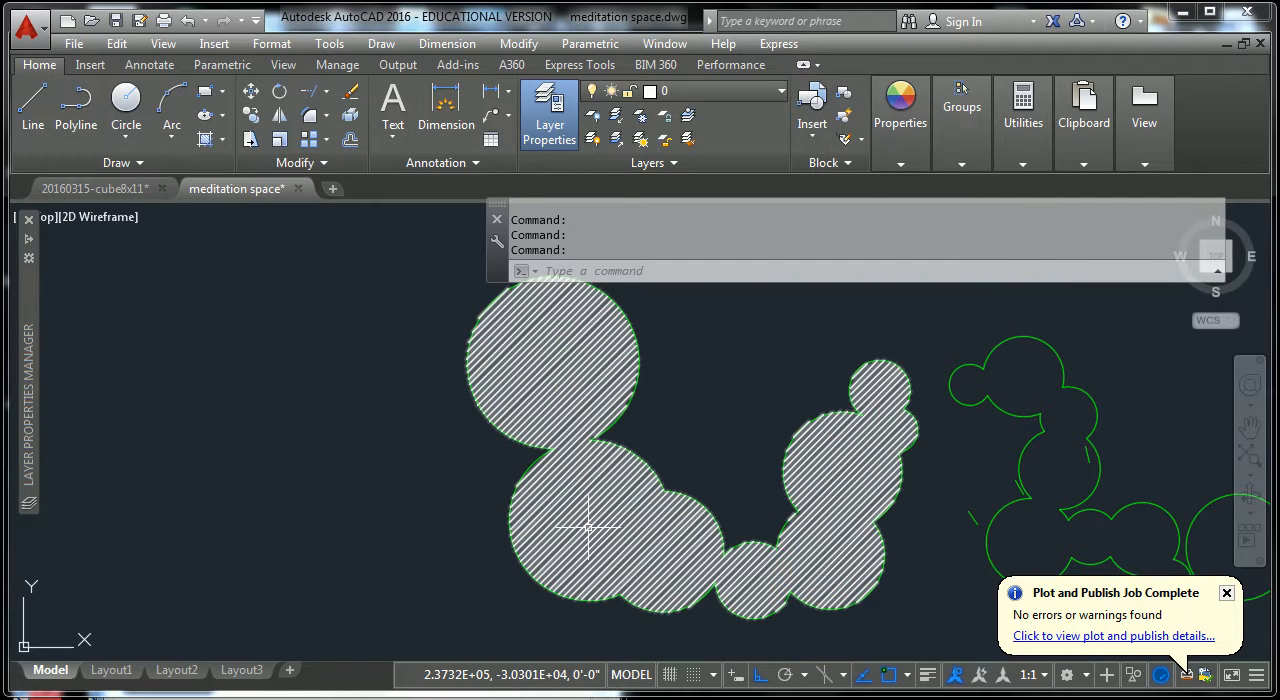
Move the hatch of the upper-left tree cluster onto the diag-trees-hatch layer and clear the selection.
{"action": "left_click", "coordinate": [594, 514]}
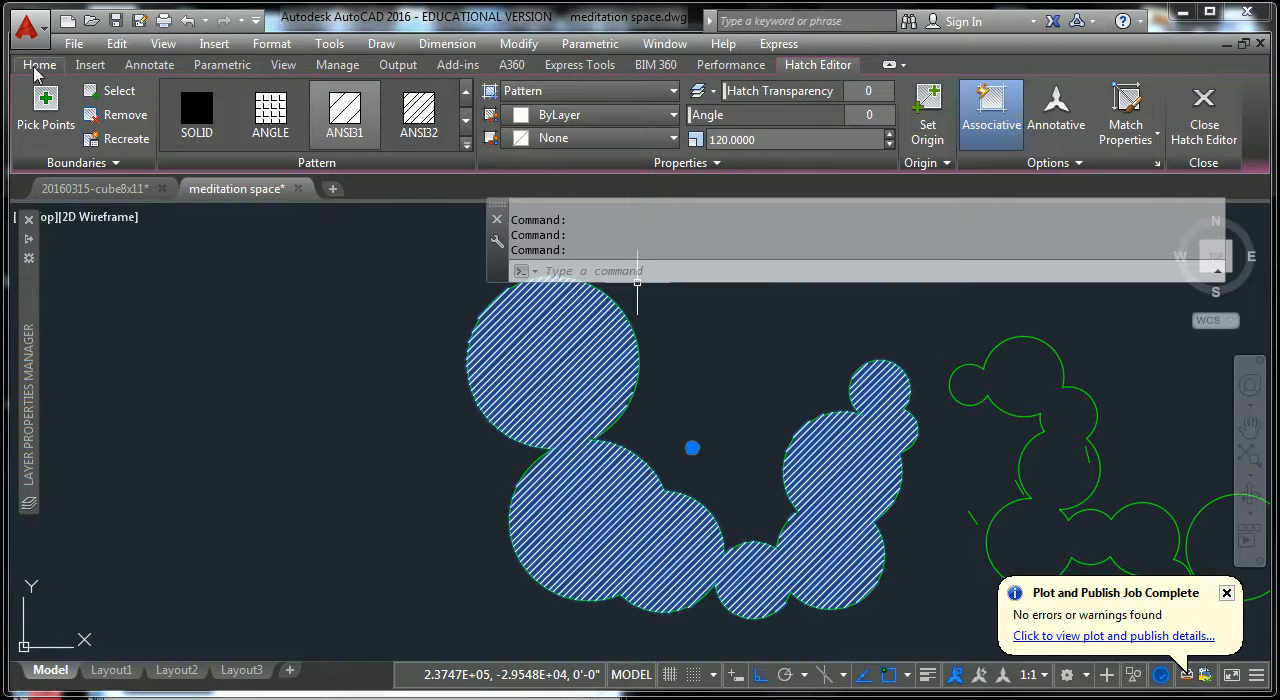
{"action": "left_click", "coordinate": [51, 66]}
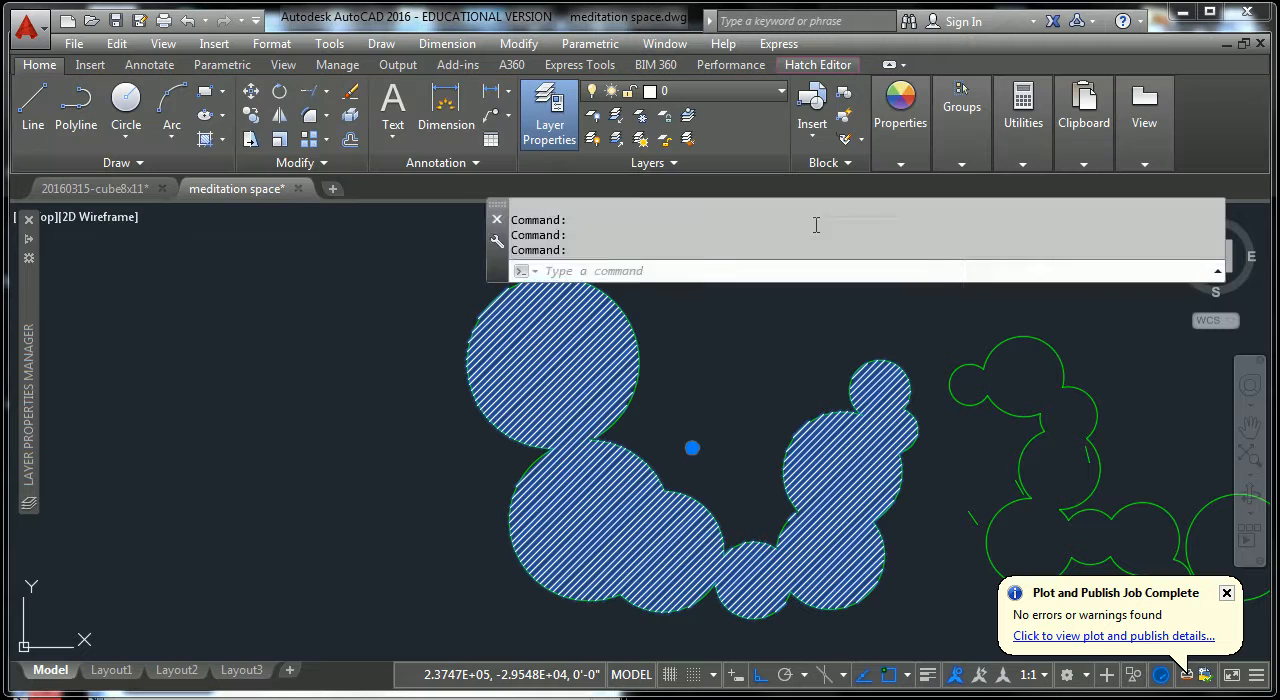
{"action": "left_click", "coordinate": [782, 92]}
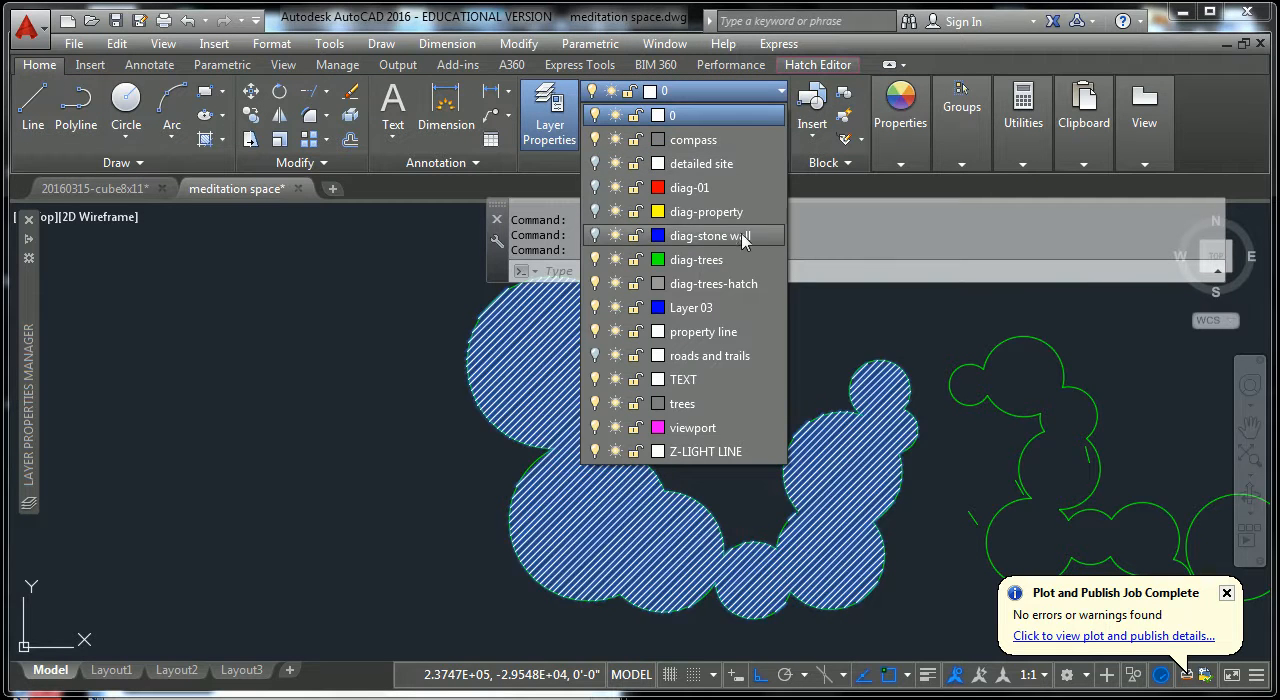
{"action": "left_click", "coordinate": [714, 285]}
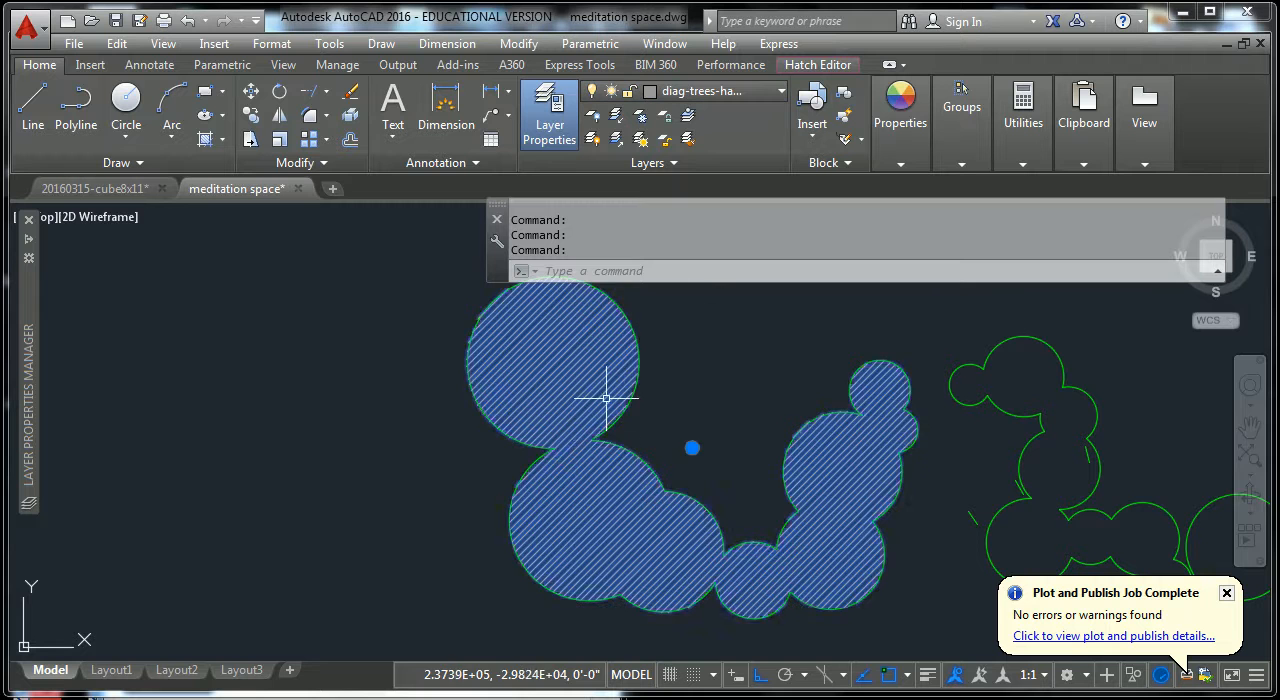
{"action": "key", "text": "Escape"}
{"action": "key", "text": "Escape"}
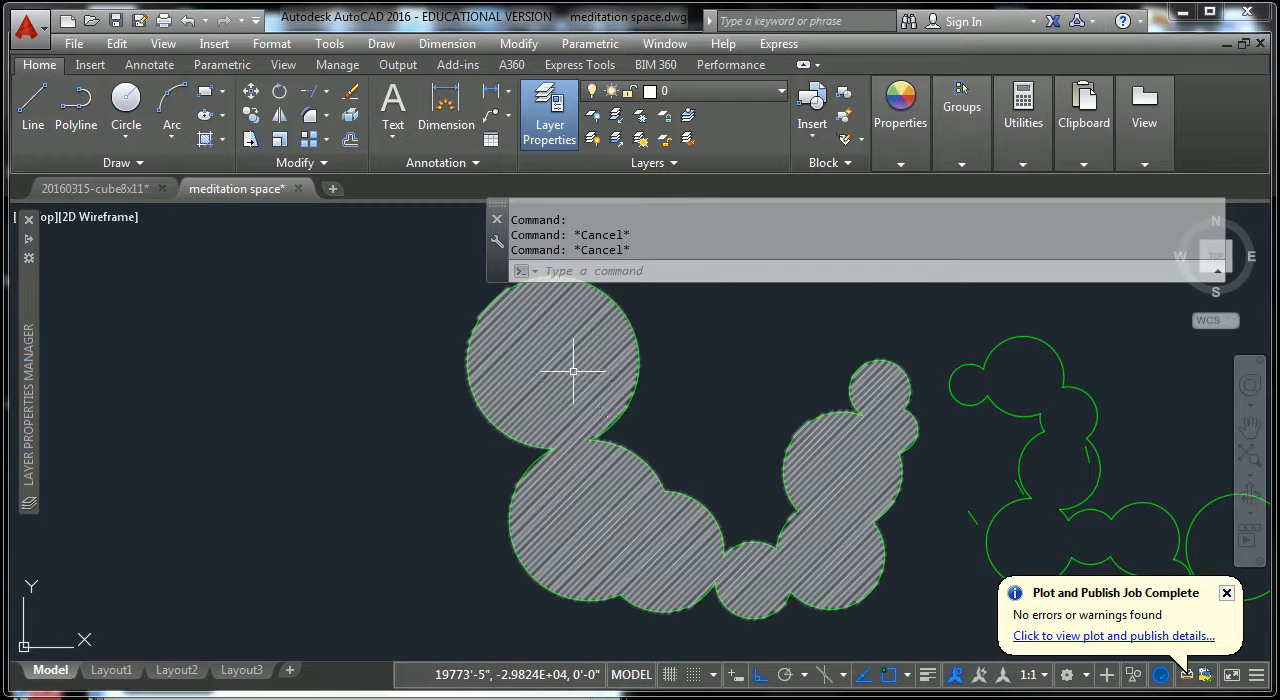
Turn the diag-trees-hatch layer off and back on to check that it controls the tree hatch.
{"action": "left_click", "coordinate": [779, 92]}
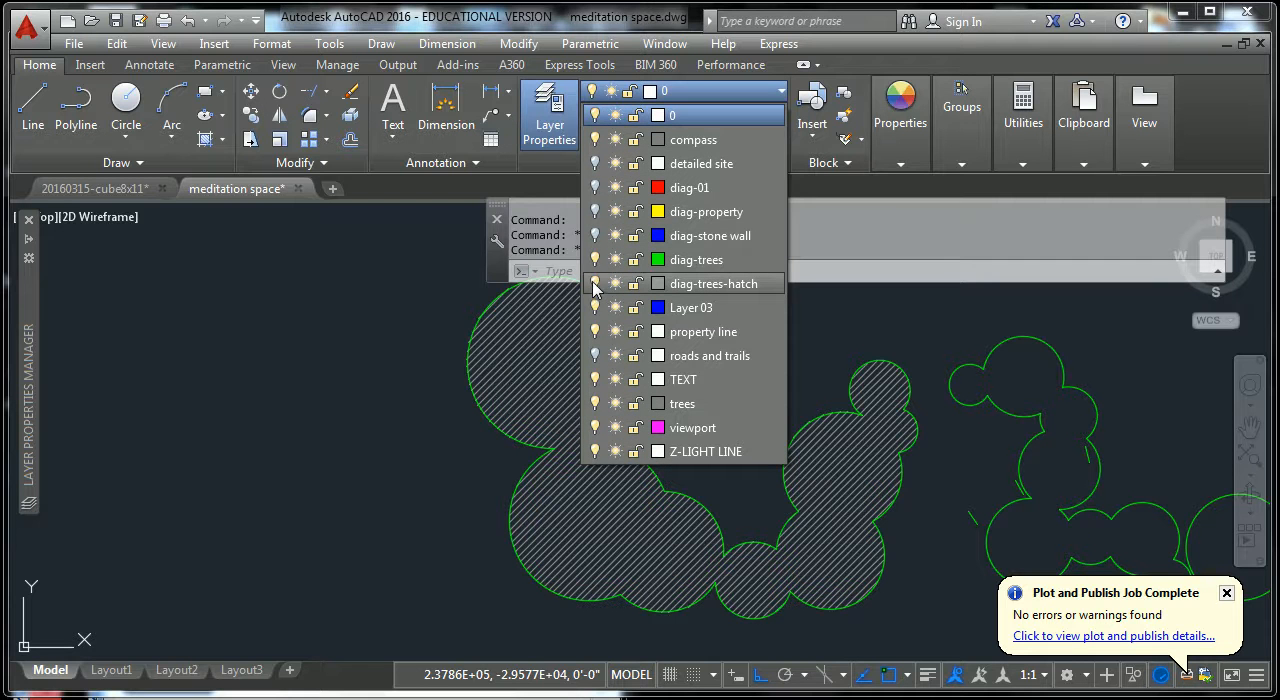
{"action": "left_click", "coordinate": [595, 284]}
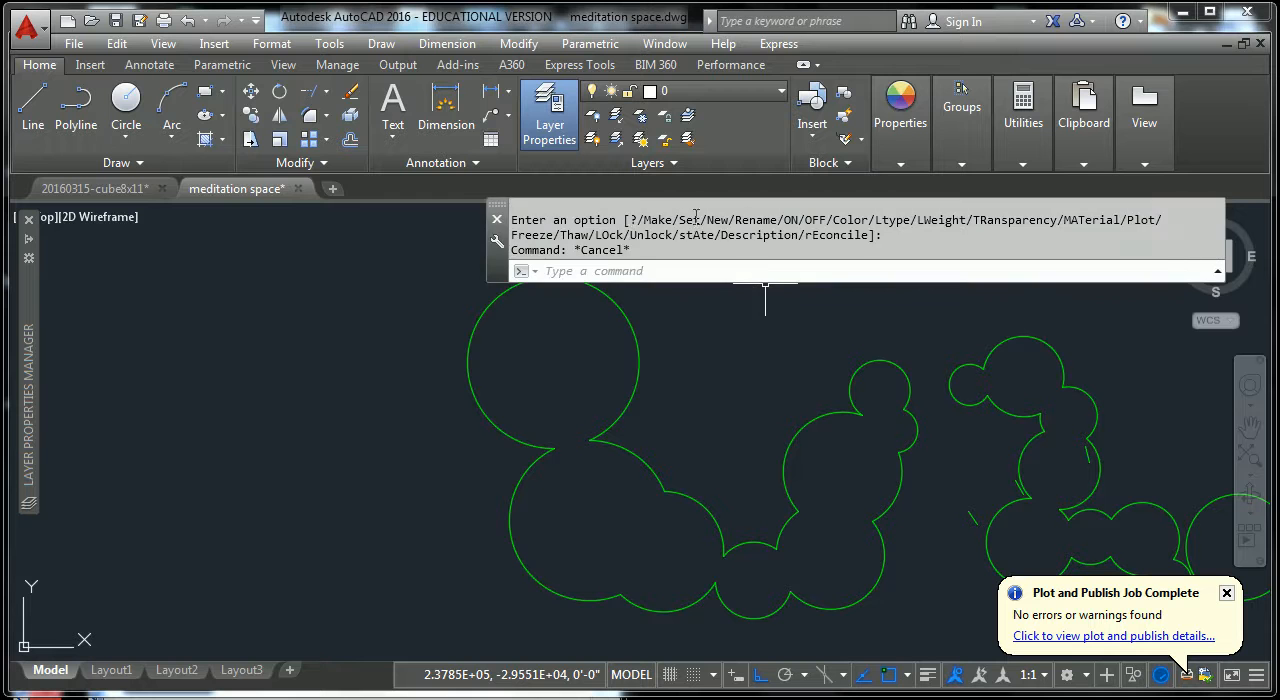
{"action": "key", "text": "Escape"}
{"action": "left_click", "coordinate": [778, 91]}
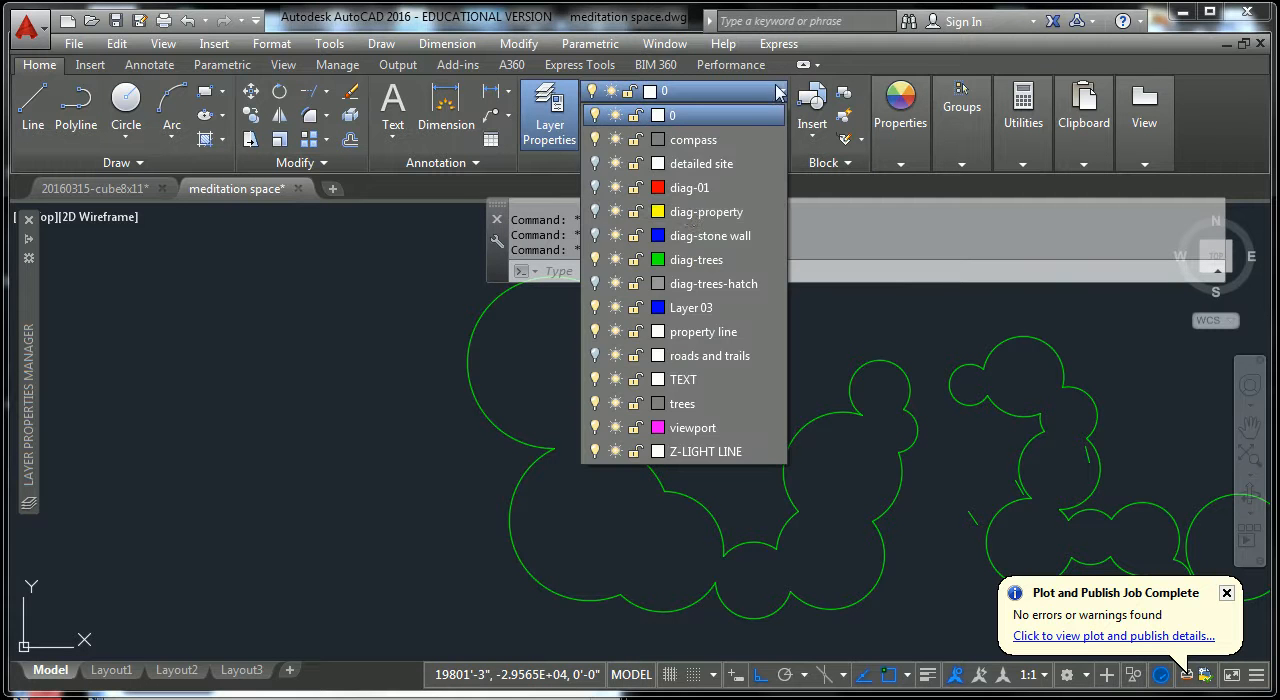
{"action": "left_click", "coordinate": [595, 283]}
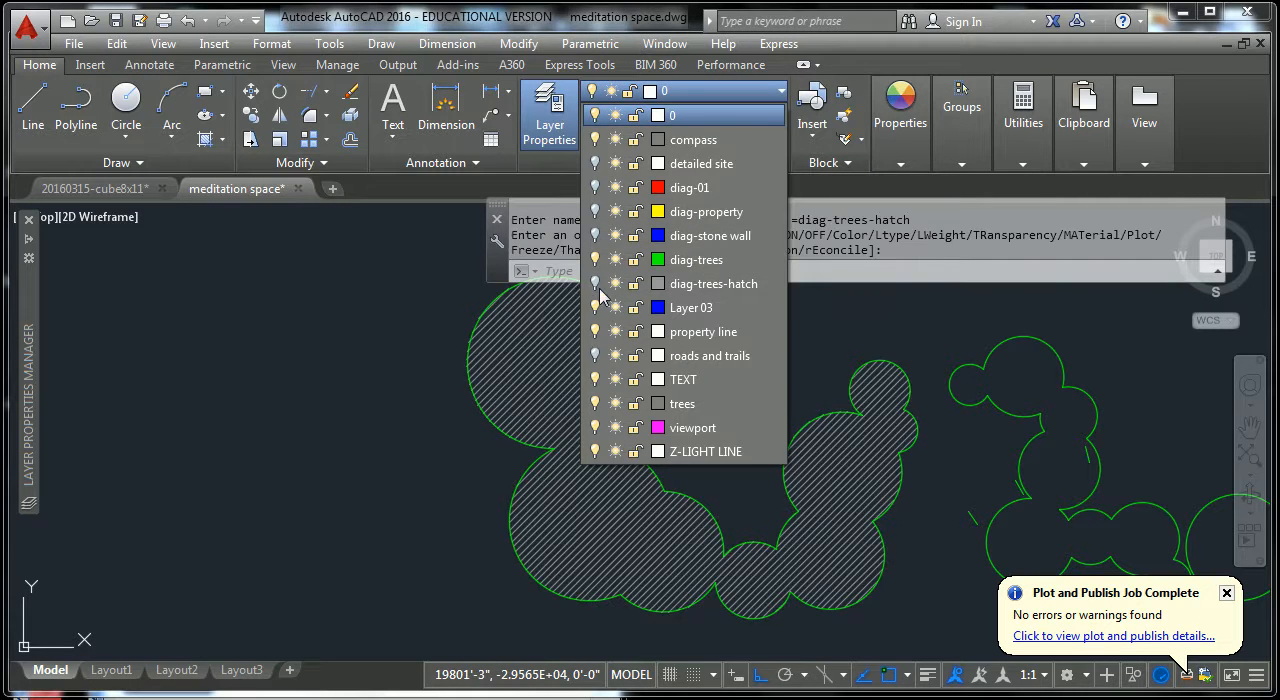
{"action": "key", "text": "Escape"}
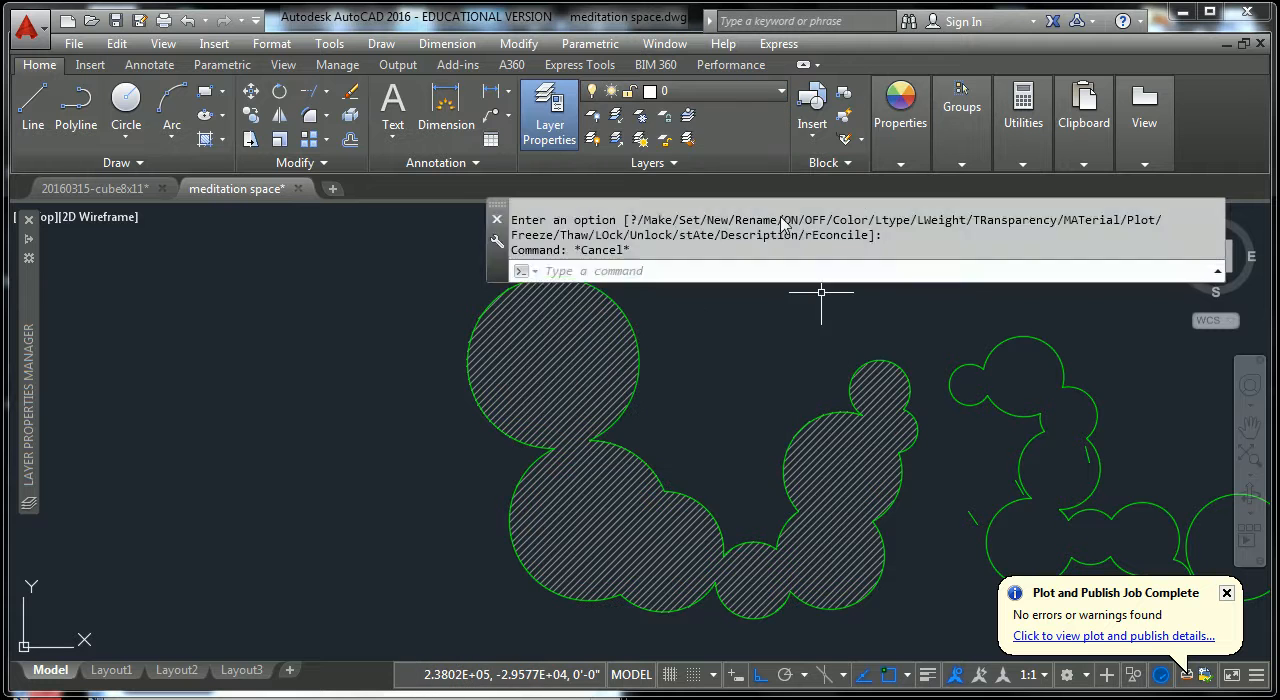
Make diag-trees-hatch the current layer for the remaining tree cluster hatches.
{"action": "left_click", "coordinate": [752, 92]}
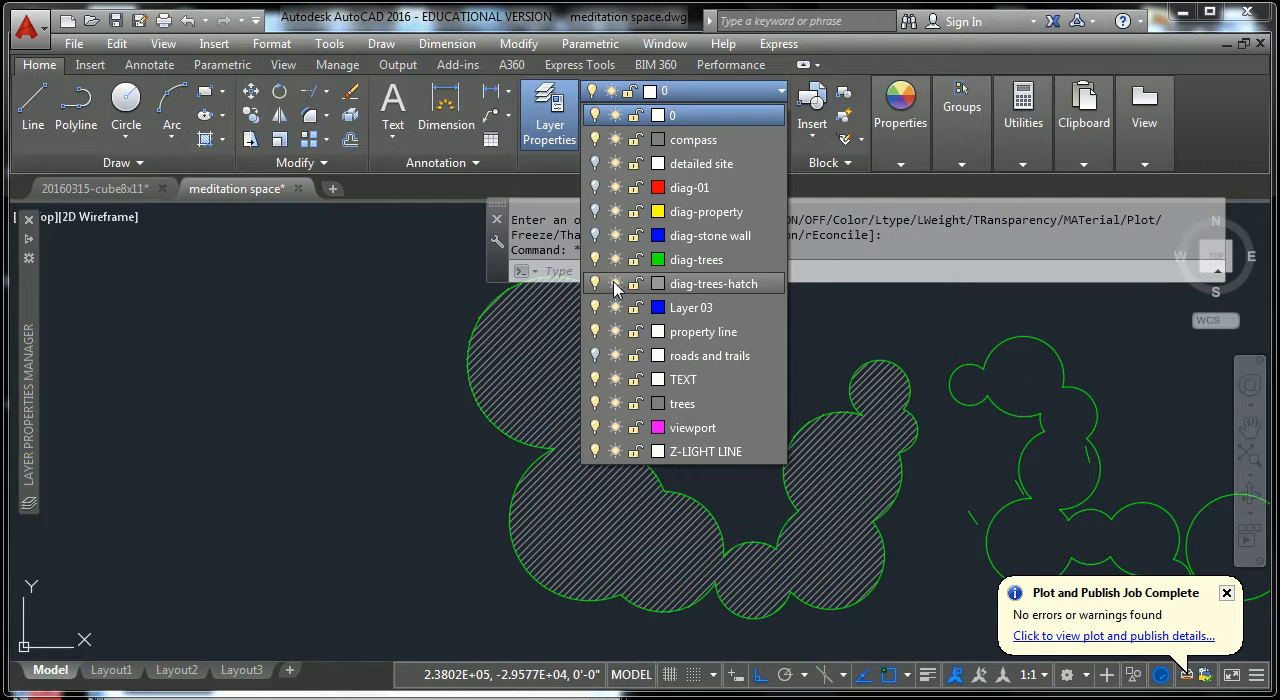
{"action": "left_click", "coordinate": [723, 289]}
{"action": "scroll", "coordinate": [765, 334], "scroll_direction": "down", "scroll_amount": 2}
{"action": "middle_click_drag", "start_coordinate": [826, 369], "coordinate": [455, 352]}
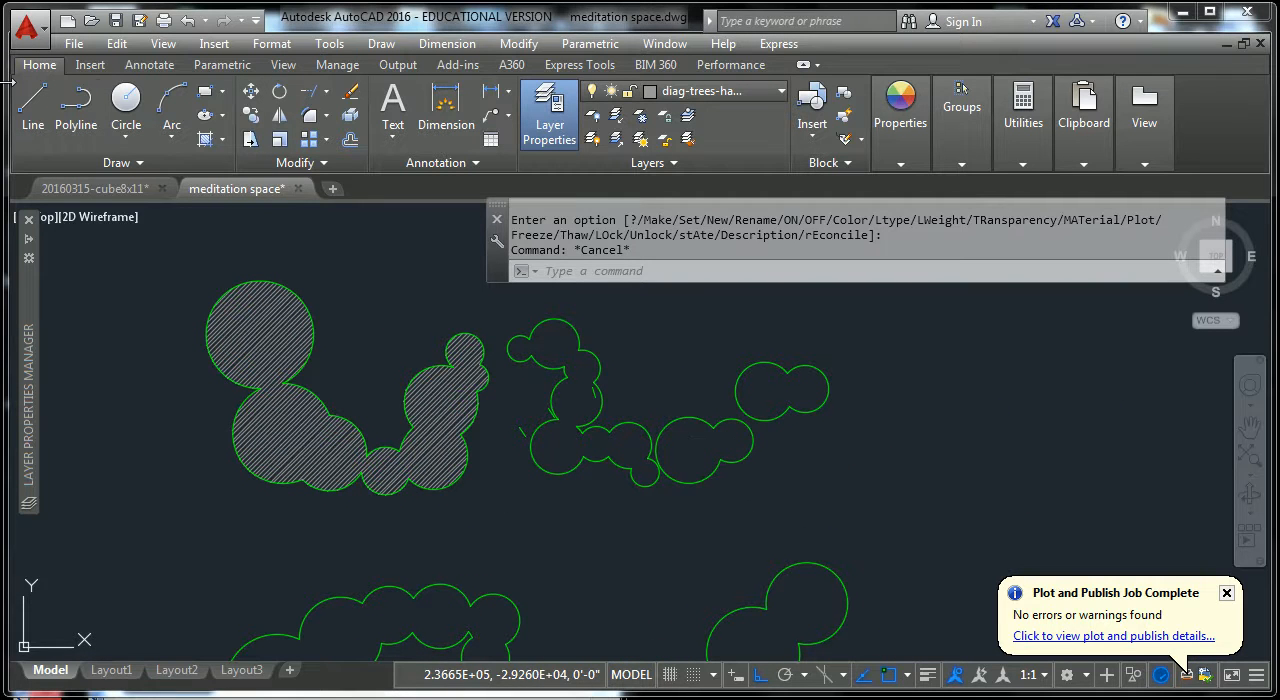
Hatch the winding tree cluster beside the first one with ANSI31 at scale 120, and check its selection.
{"action": "left_click", "coordinate": [206, 141]}
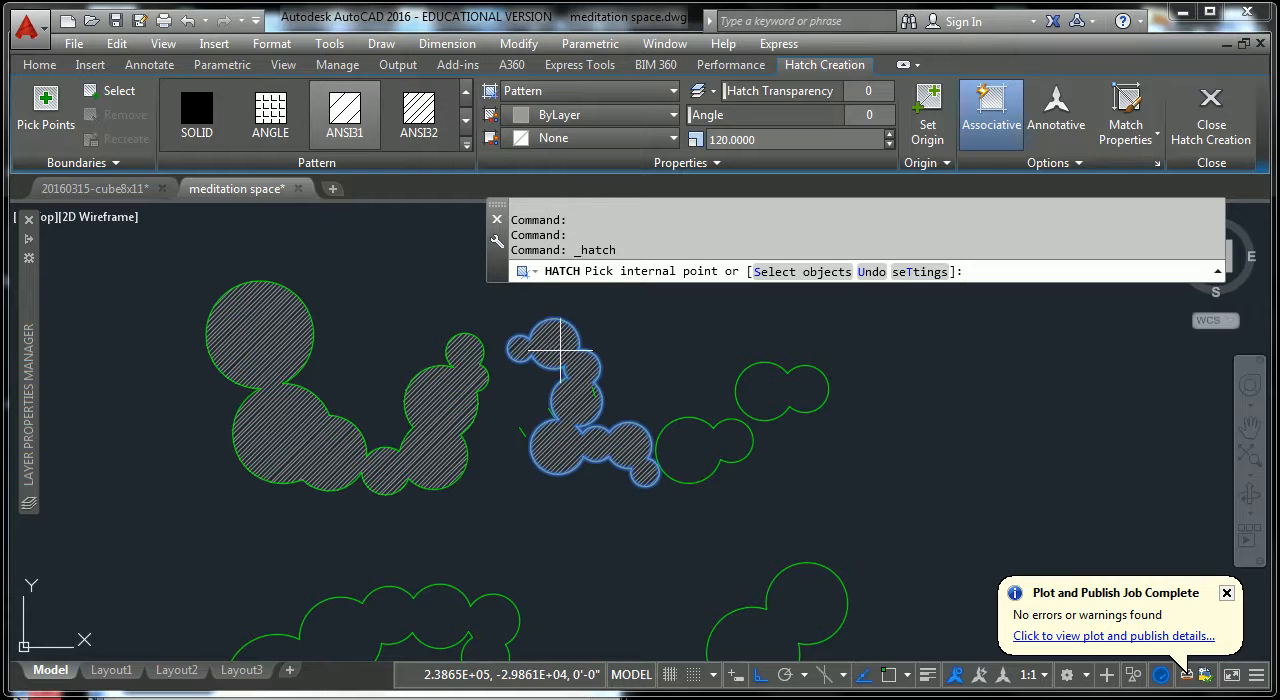
{"action": "left_click", "coordinate": [580, 440]}
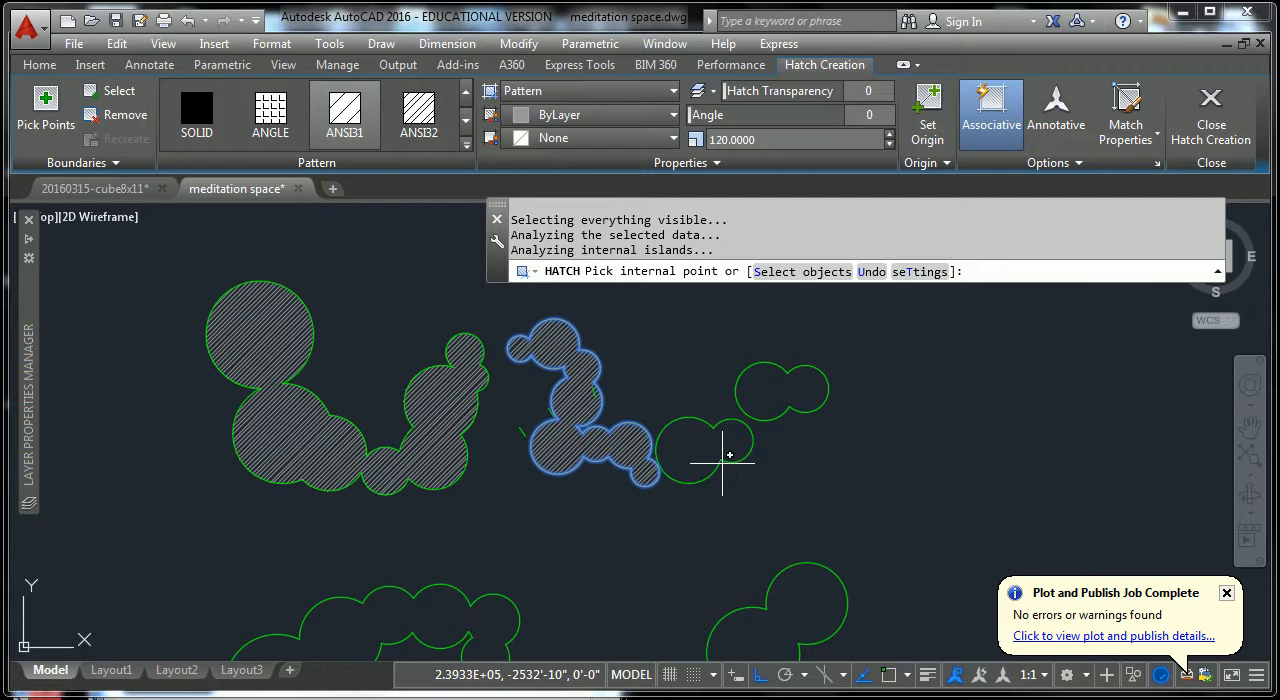
{"action": "key", "text": "Return"}
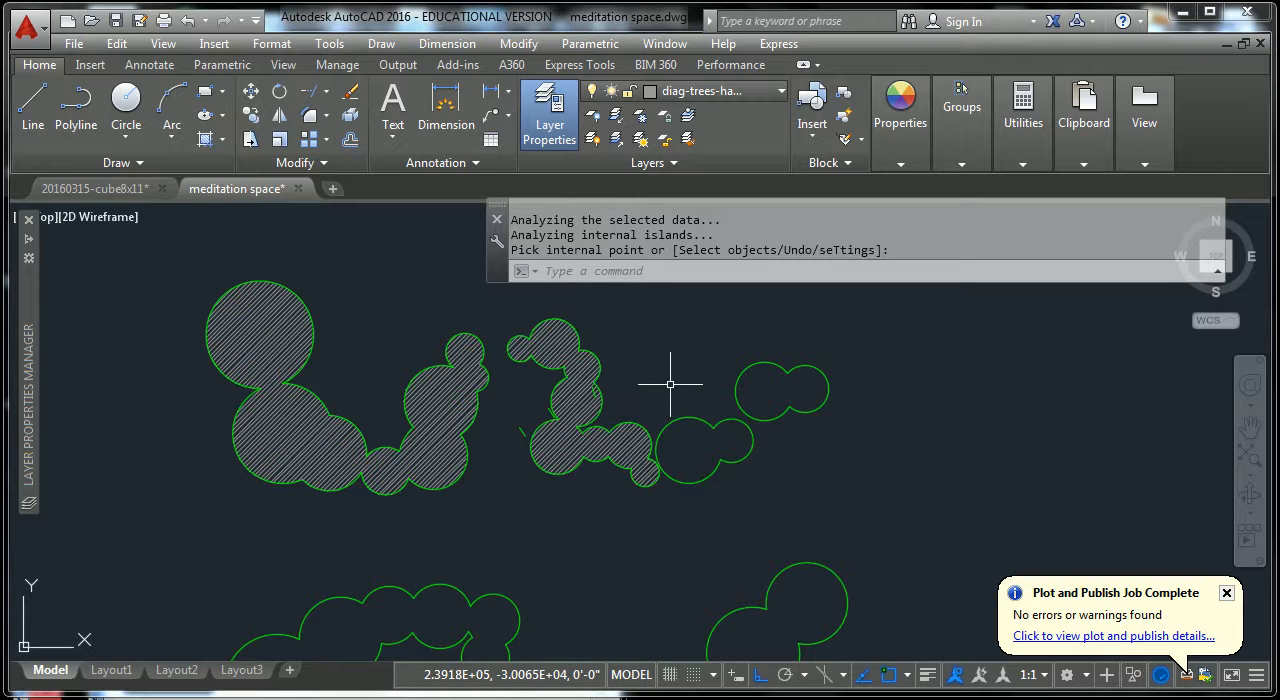
{"action": "left_click", "coordinate": [582, 388]}
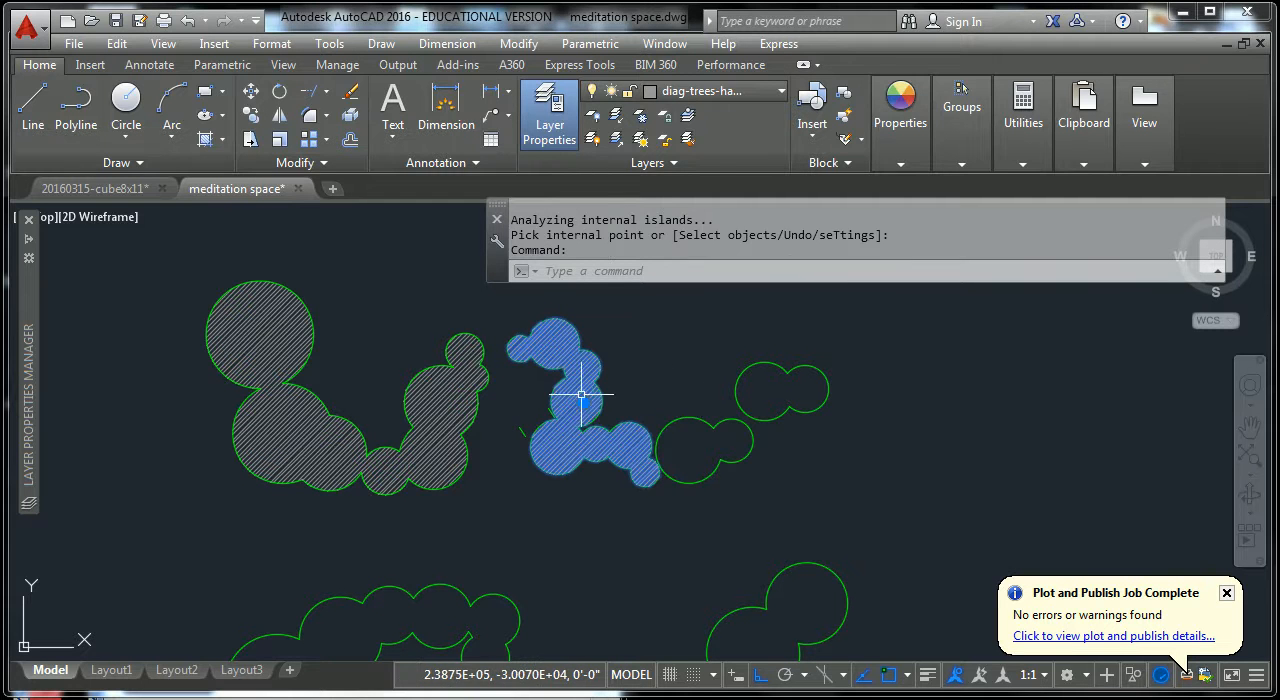
{"action": "key", "text": "Escape"}
{"action": "key", "text": "Escape"}
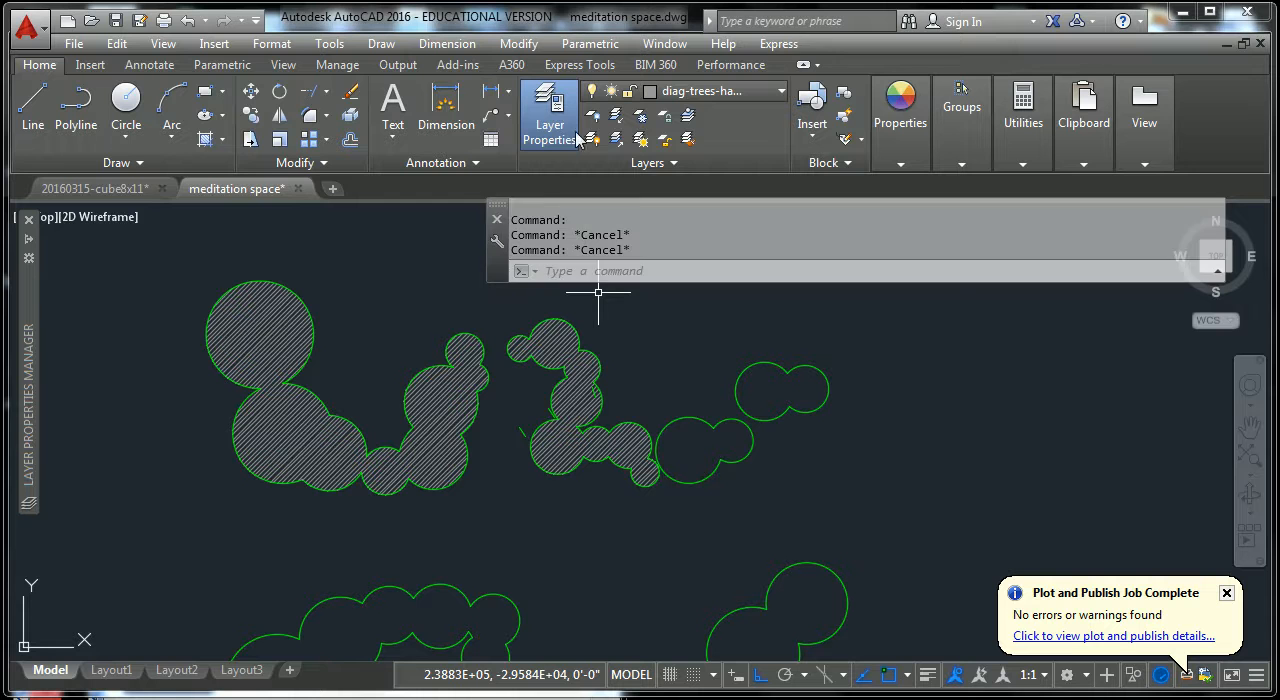
{"action": "left_click", "coordinate": [205, 115]}
{"action": "key", "text": "Escape"}
{"action": "key", "text": "Escape"}
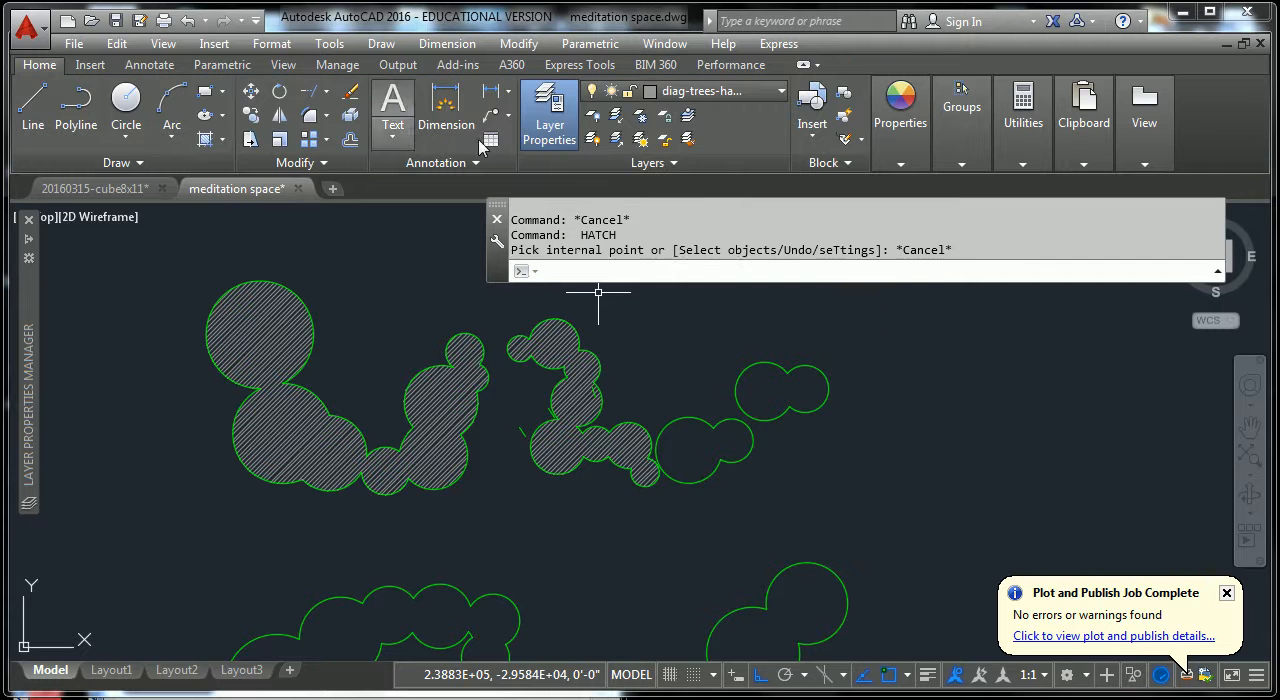
Hatch the two small upper-right clusters and both lower tree clusters together in one ANSI31 hatch at scale 120.
{"action": "key", "text": "space"}
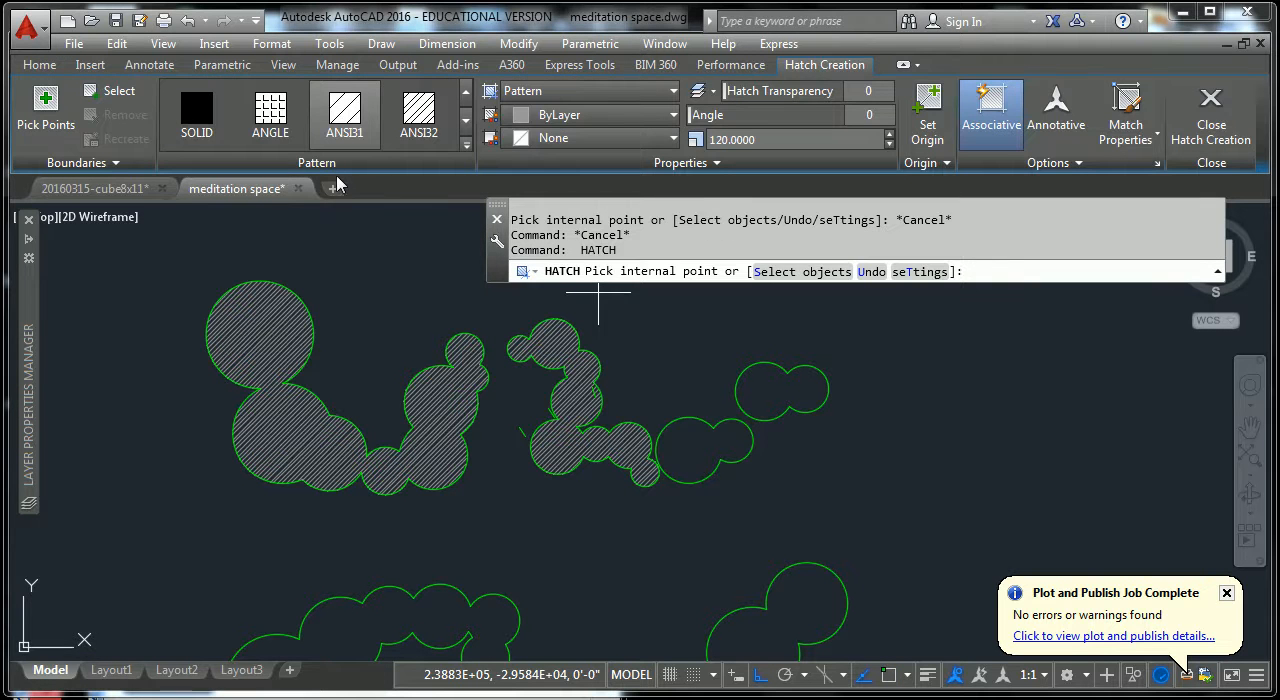
{"action": "left_click", "coordinate": [697, 449]}
{"action": "left_click", "coordinate": [780, 395]}
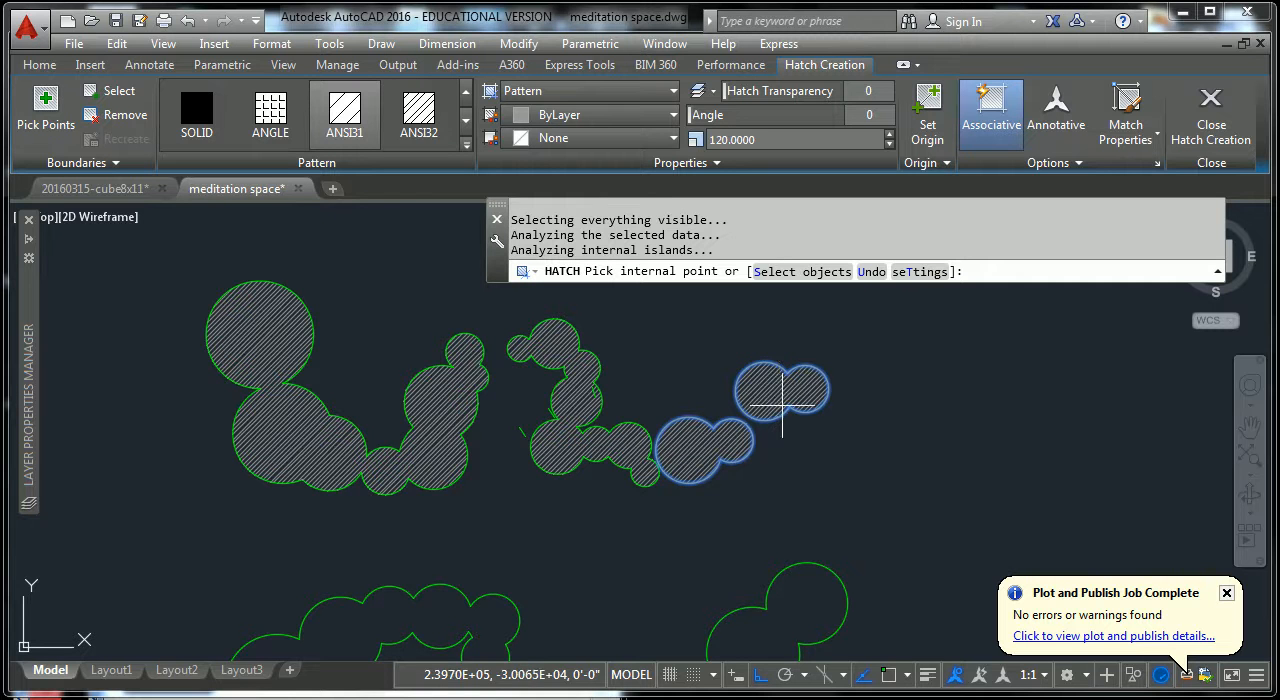
{"action": "scroll", "coordinate": [780, 395], "scroll_direction": "down", "scroll_amount": 2}
{"action": "left_click", "coordinate": [774, 550]}
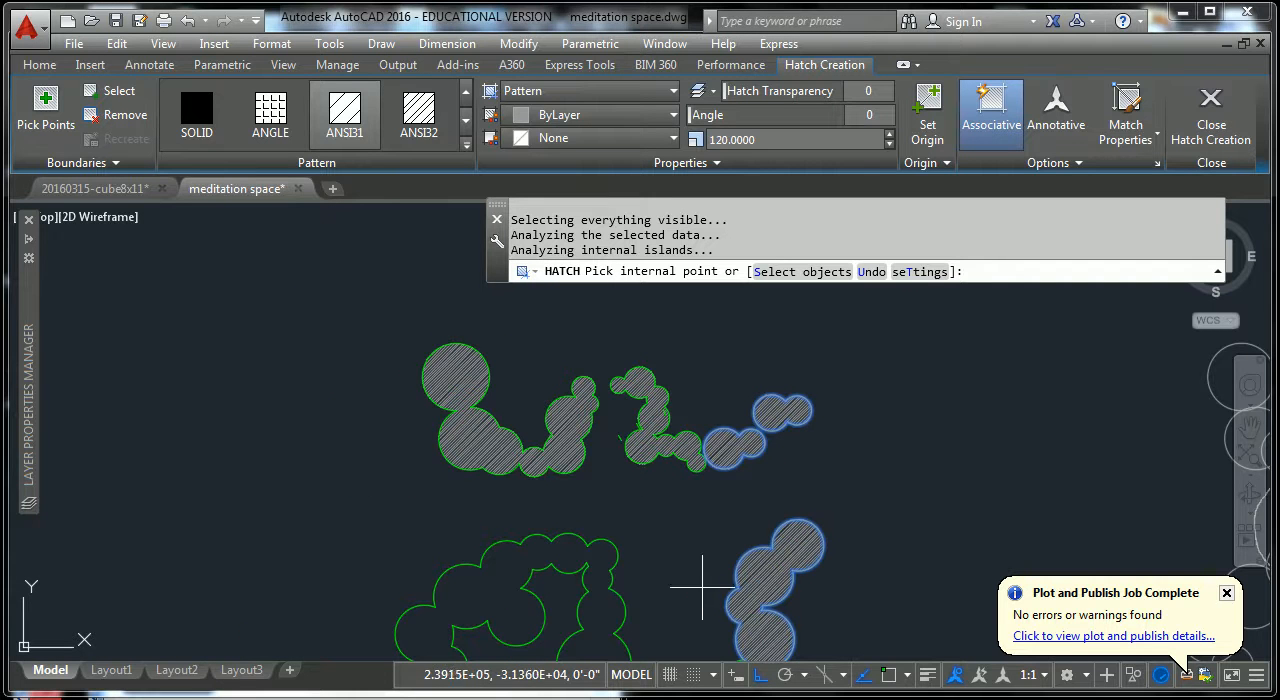
{"action": "left_click", "coordinate": [575, 557]}
{"action": "scroll", "coordinate": [663, 529], "scroll_direction": "down", "scroll_amount": 3}
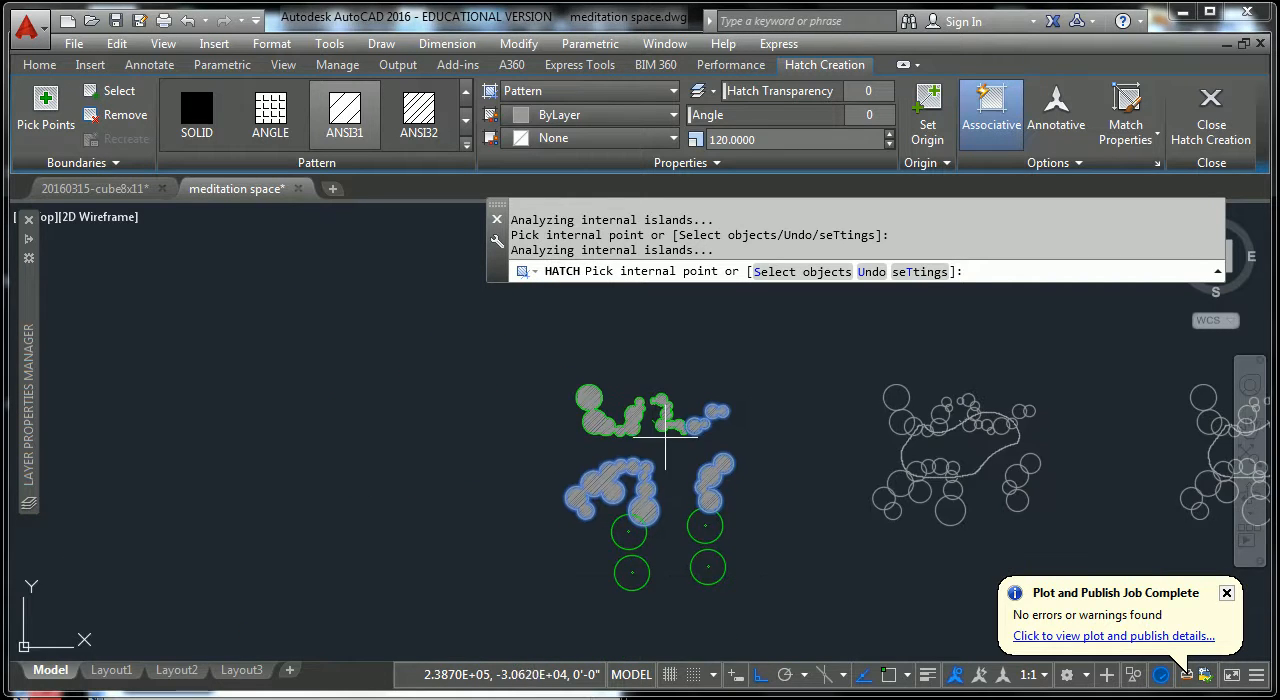
{"action": "key", "text": "Return"}
Select the new hatch to check which tree clusters it covers as one object, and clear the selection.
{"action": "scroll", "coordinate": [740, 518], "scroll_direction": "up", "scroll_amount": 3}
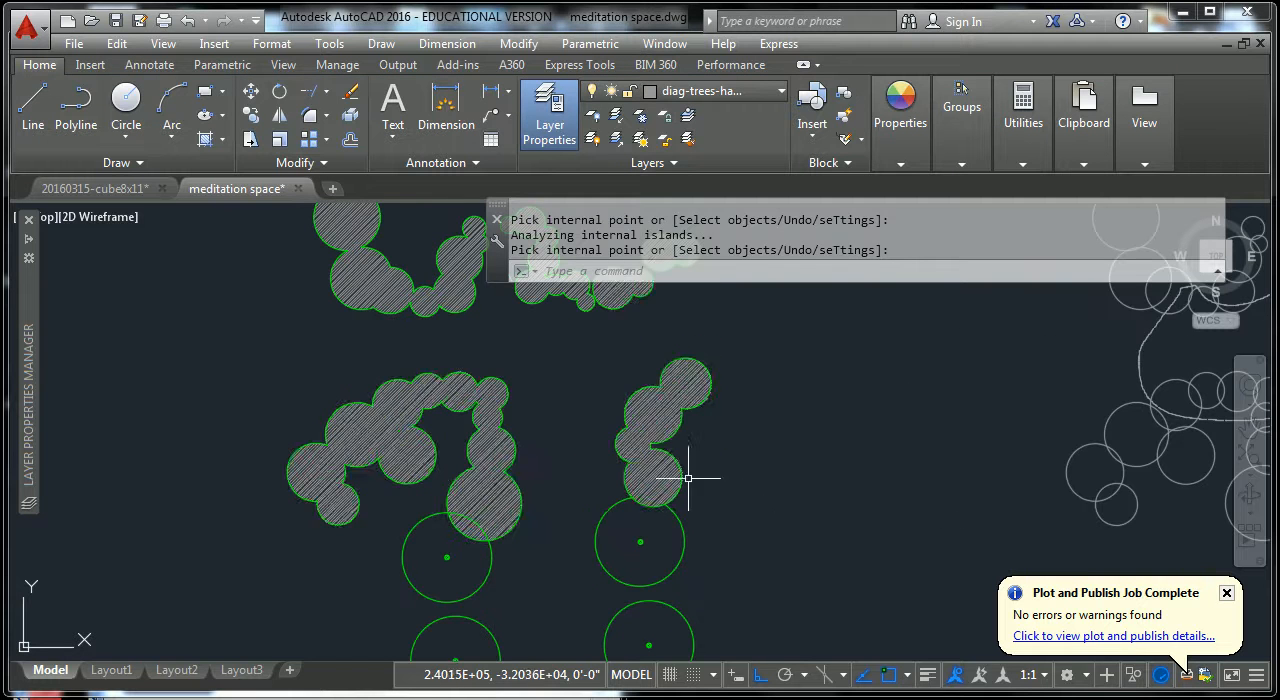
{"action": "left_click", "coordinate": [658, 406]}
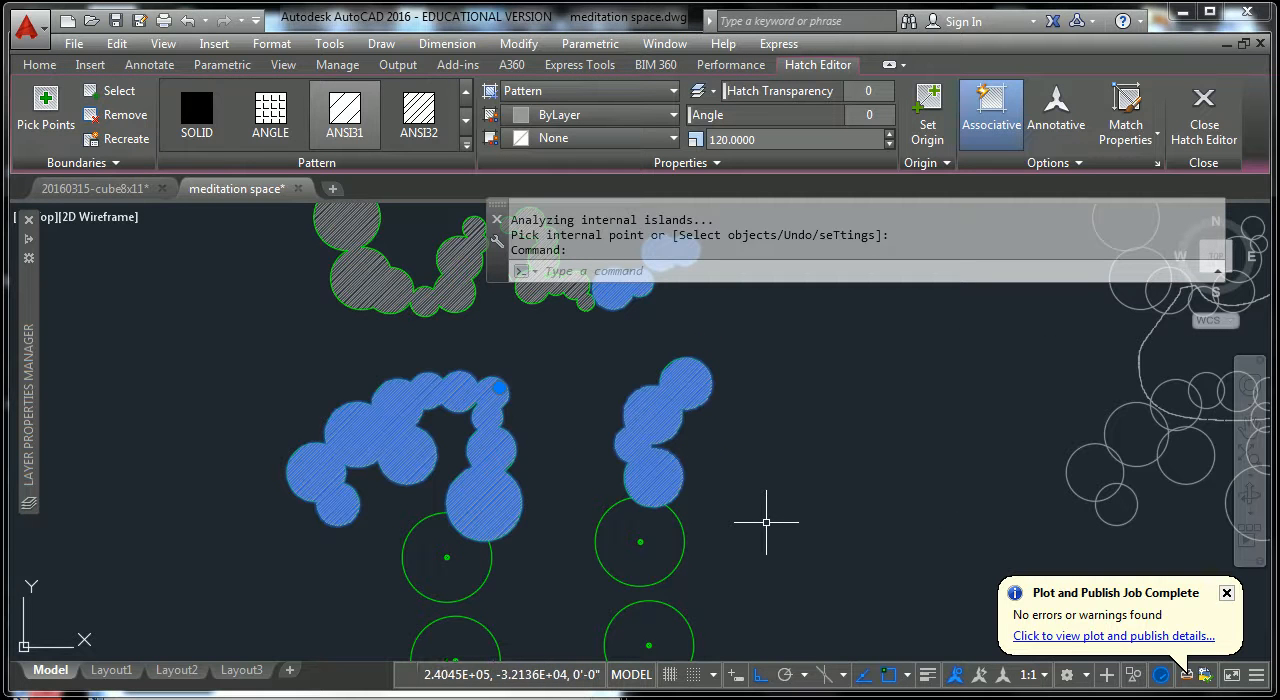
{"action": "key", "text": "Escape"}
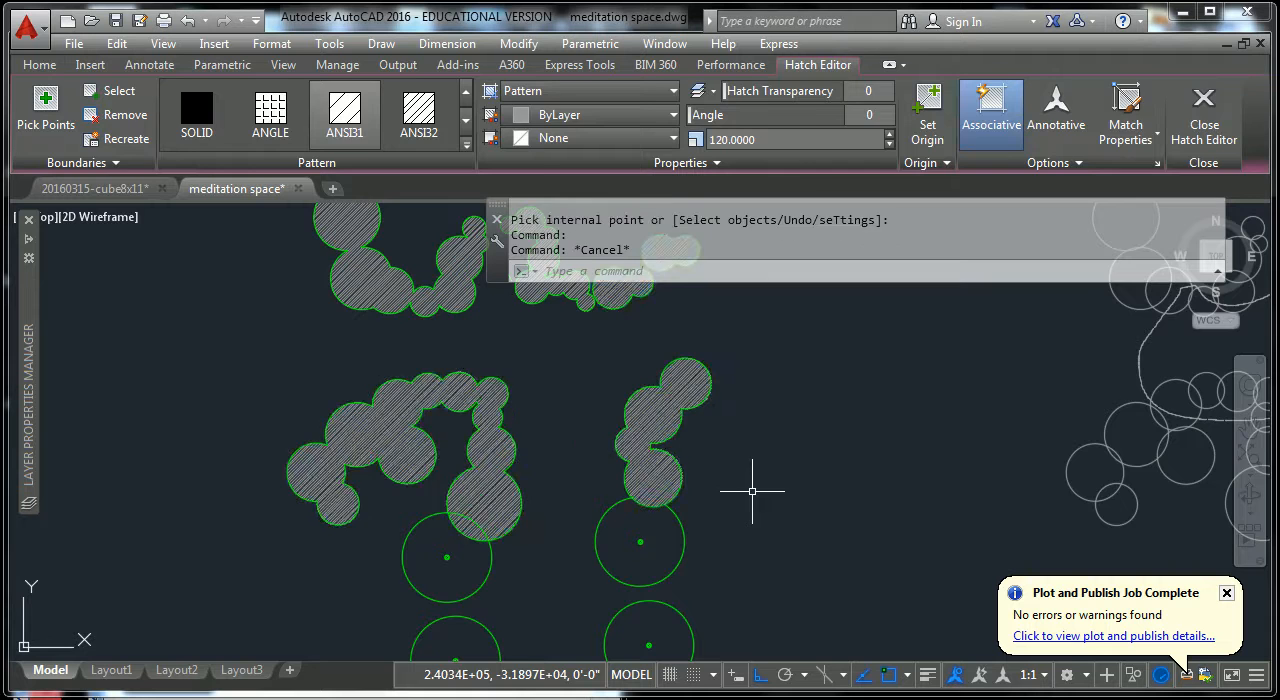
{"action": "key", "text": "Escape"}
{"action": "scroll", "coordinate": [751, 491], "scroll_direction": "down", "scroll_amount": 2}
{"action": "key", "text": "Escape"}
{"action": "scroll", "coordinate": [727, 376], "scroll_direction": "up", "scroll_amount": 4}
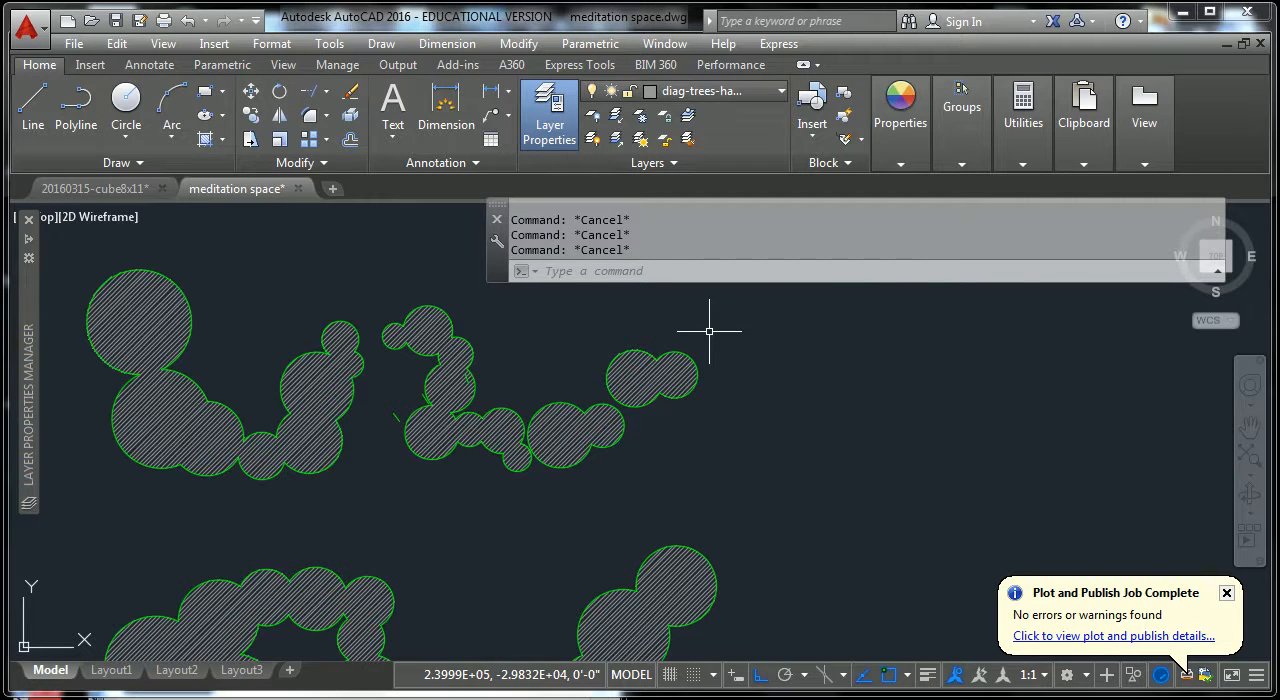
Move the combined hatch and the upper-right cluster outline sideways to test their association, and undo the move.
{"action": "type", "text": "m"}
{"action": "key", "text": "Return"}
{"action": "left_click", "coordinate": [707, 335]}
{"action": "left_click", "coordinate": [636, 375]}
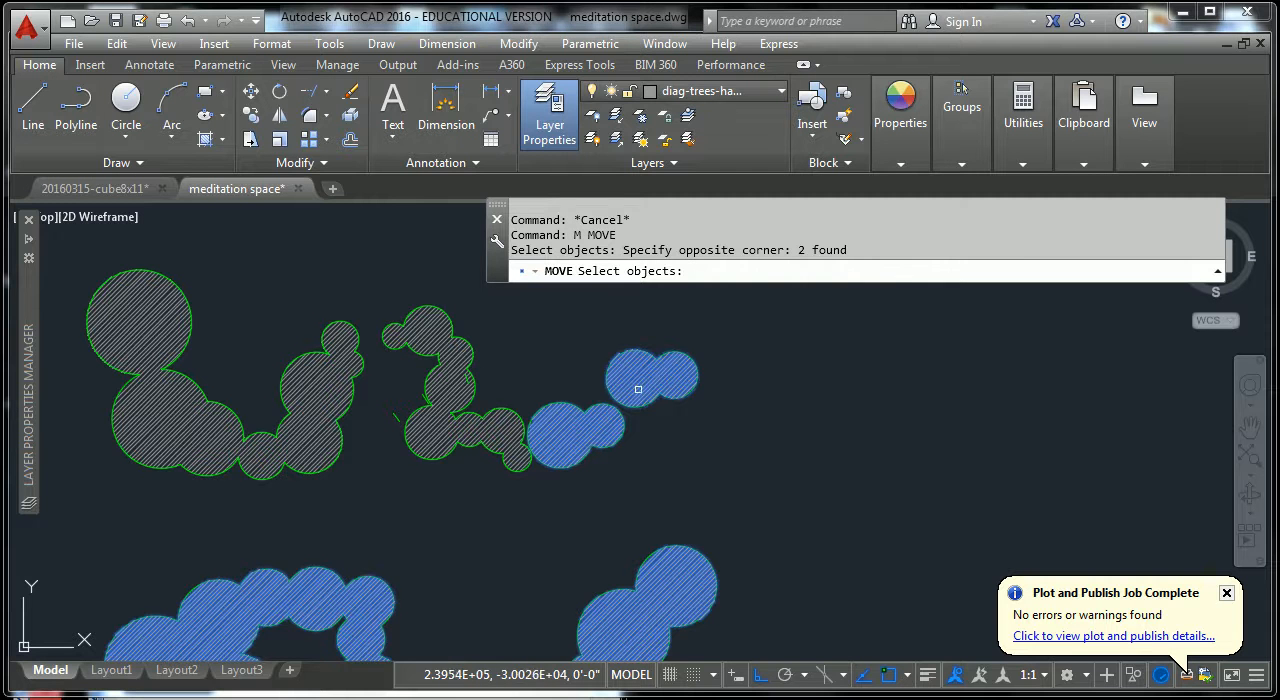
{"action": "key", "text": "Return"}
{"action": "left_click", "coordinate": [663, 373]}
{"action": "left_click", "coordinate": [845, 373]}
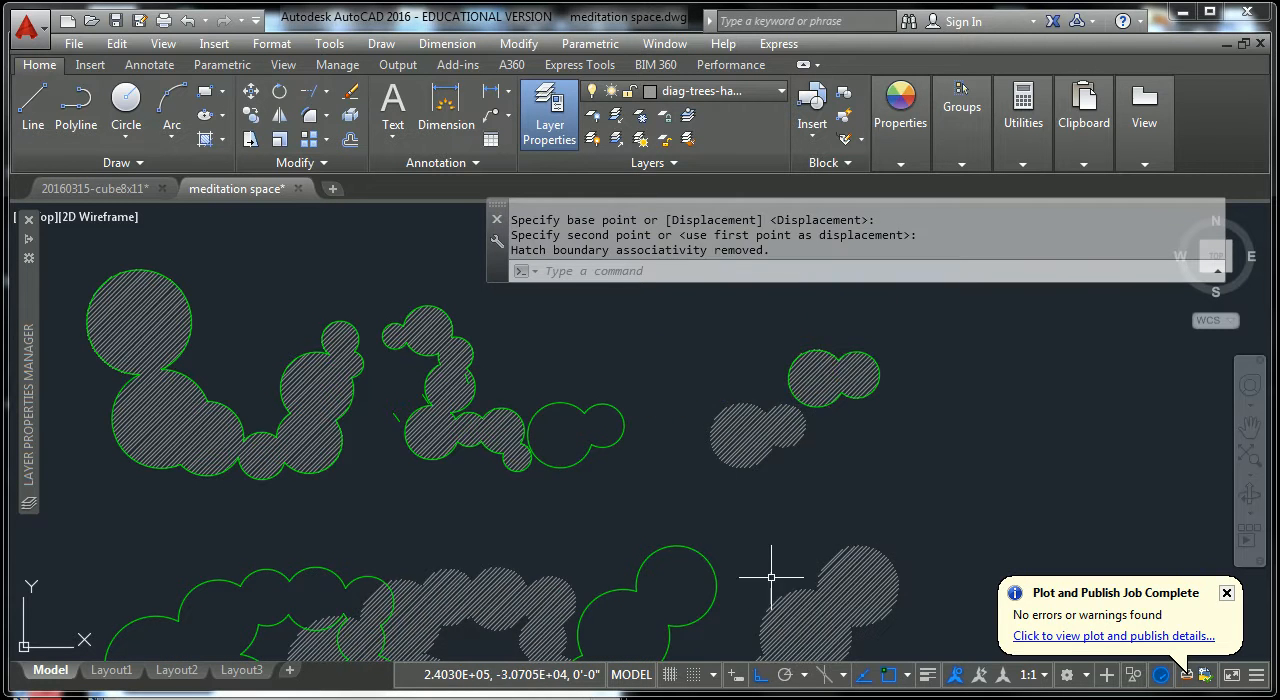
{"action": "key", "text": "Escape"}
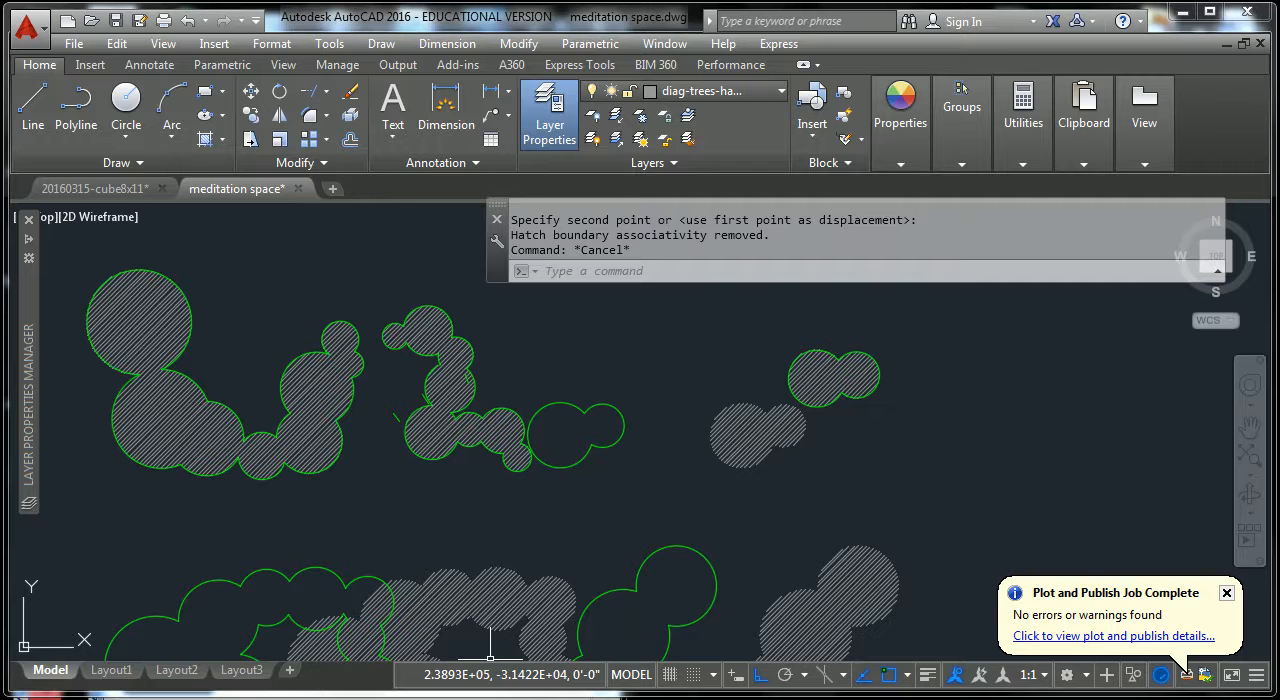
{"action": "key", "text": "ctrl+z"}
{"action": "key", "text": "Escape"}
{"action": "key", "text": "Escape"}
Delete the combined hatch and fill the two small upper-right clusters with separate ANSI31 hatches at scale 120.
{"action": "left_click", "coordinate": [651, 371]}
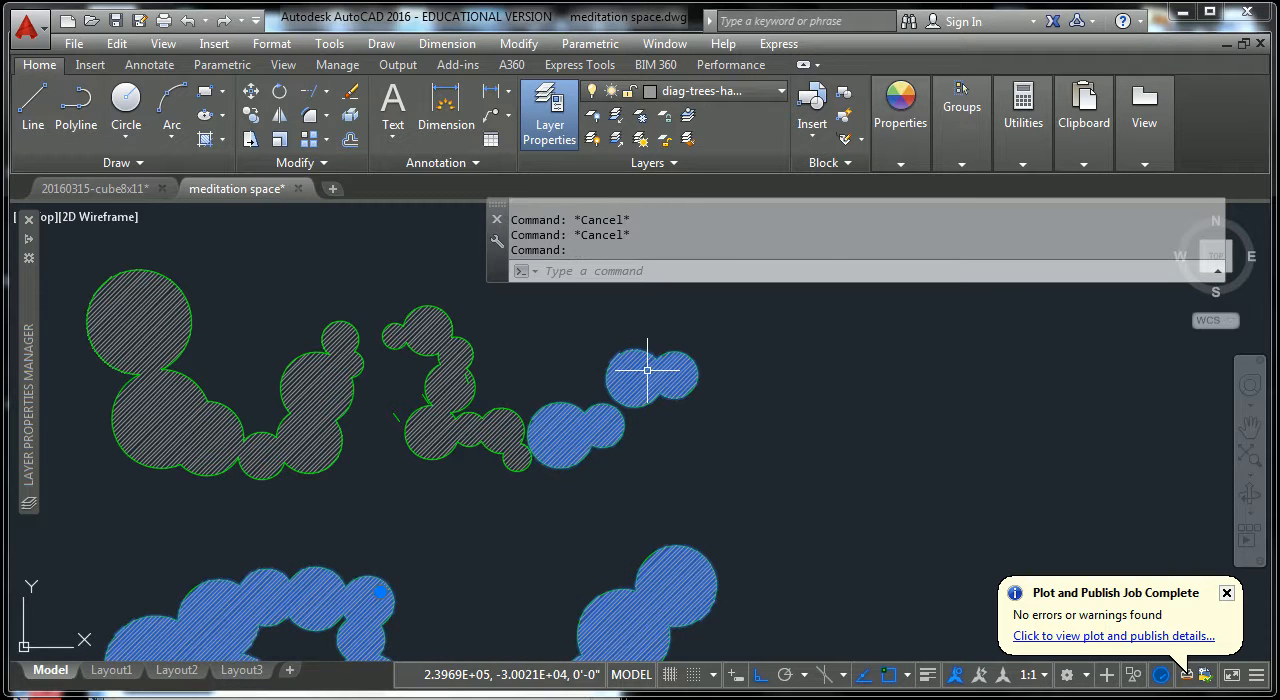
{"action": "key", "text": "Delete"}
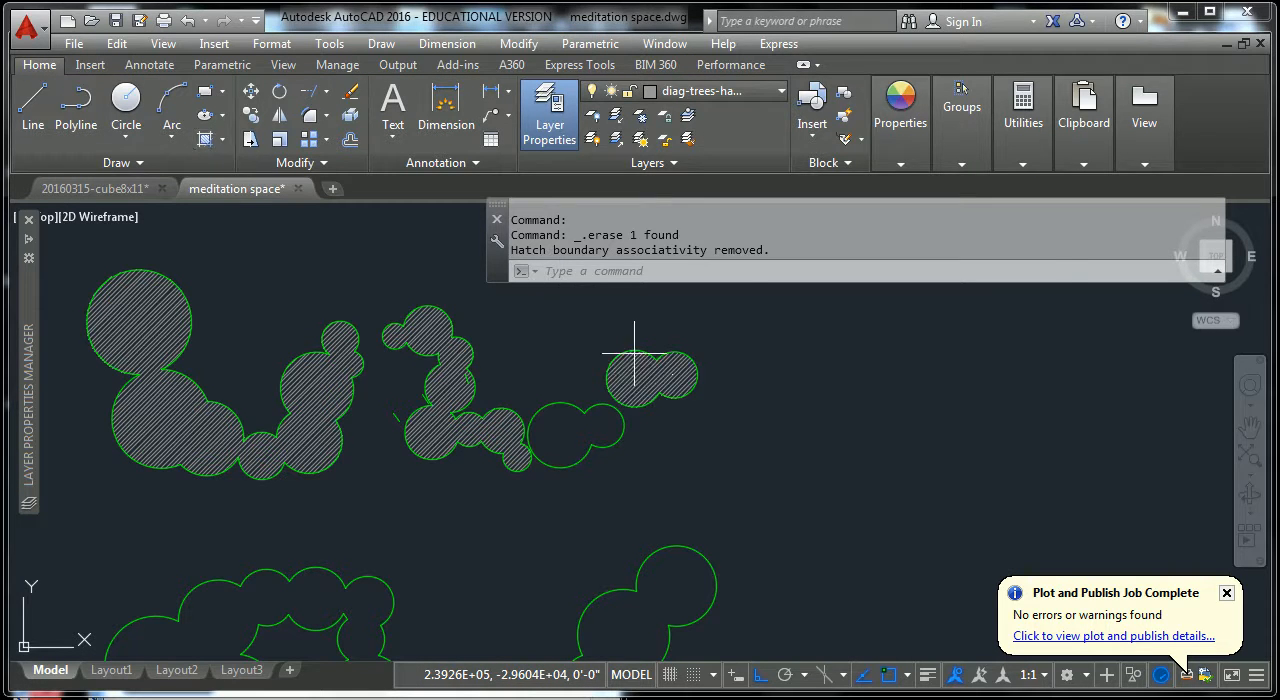
{"action": "left_click", "coordinate": [634, 370]}
{"action": "key", "text": "Return"}
{"action": "key", "text": "Return"}
{"action": "left_click", "coordinate": [580, 430]}
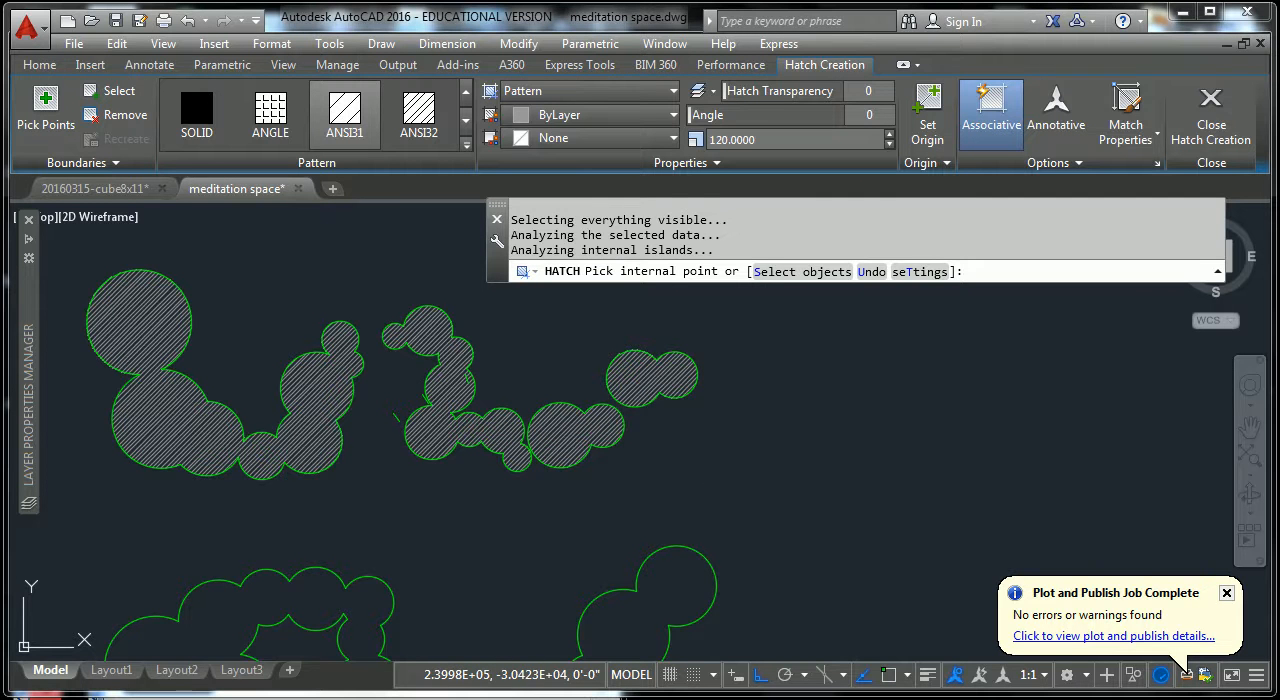
{"action": "key", "text": "Return"}
{"action": "key", "text": "Return"}
Fill the lower-right and lower-left tree clusters with separate ANSI31 hatches at scale 120.
{"action": "scroll", "coordinate": [640, 520], "scroll_direction": "down", "scroll_amount": 3}
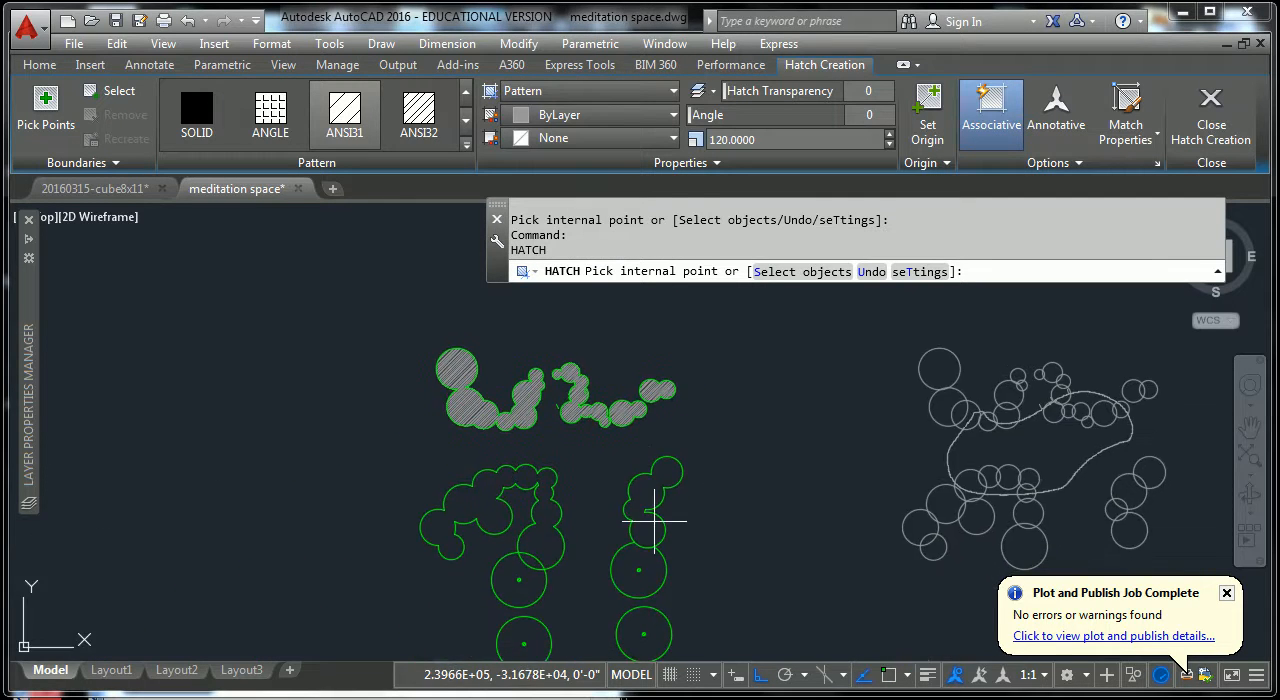
{"action": "left_click", "coordinate": [646, 506]}
{"action": "key", "text": "Return"}
{"action": "key", "text": "Return"}
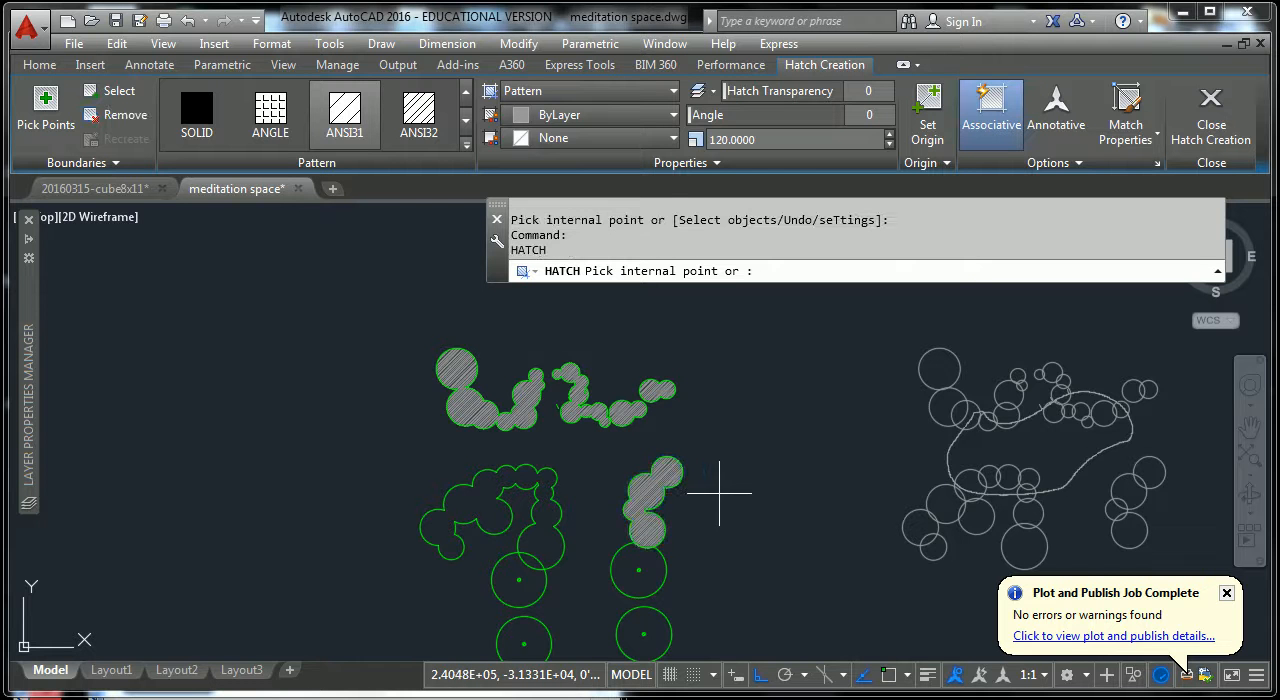
{"action": "scroll", "coordinate": [412, 510], "scroll_direction": "up", "scroll_amount": 2}
{"action": "left_click", "coordinate": [499, 497]}
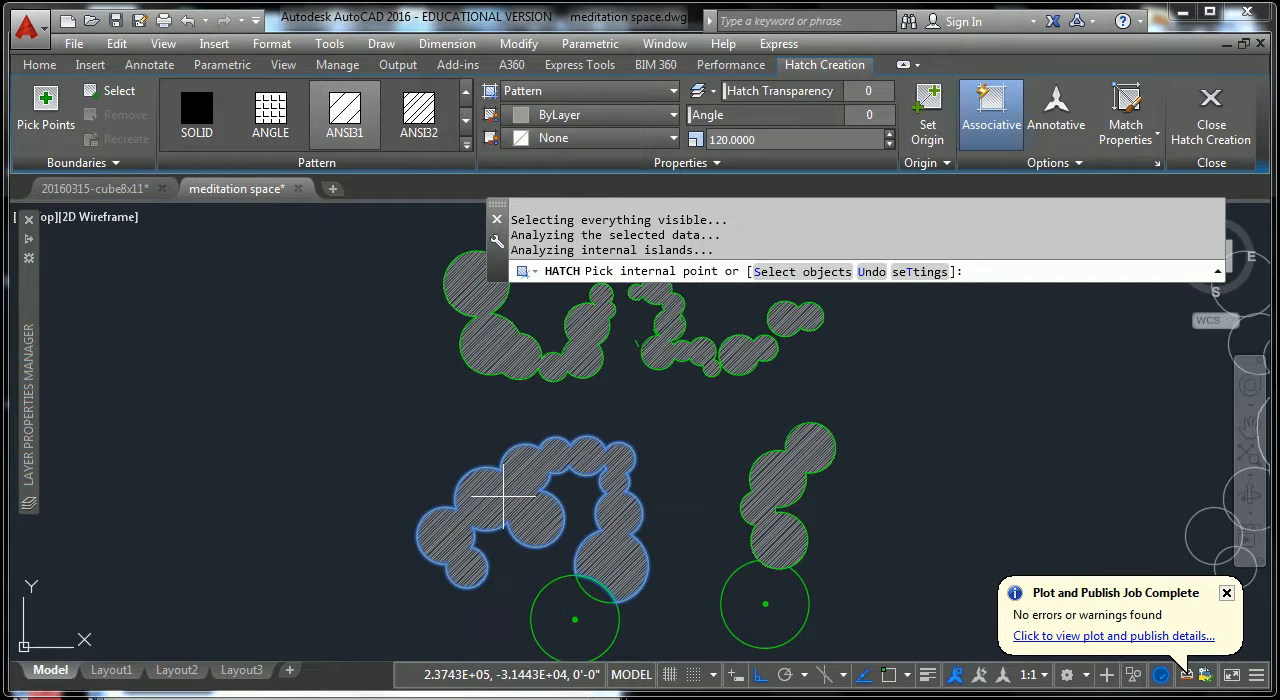
{"action": "key", "text": "Escape"}
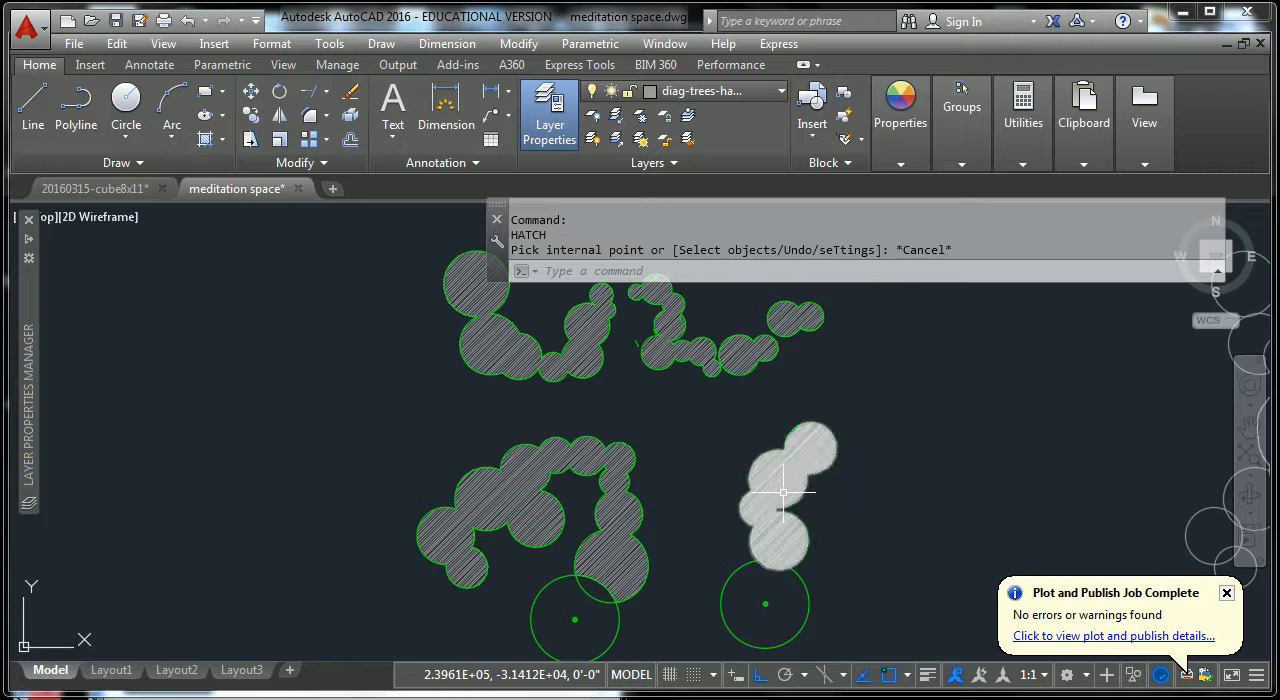
Select the hatches of the two lower clusters one at a time to check what each covers, and clear the selection.
{"action": "left_click", "coordinate": [760, 505]}
{"action": "key", "text": "Escape"}
{"action": "left_click", "coordinate": [540, 471]}
{"action": "key", "text": "Escape"}
{"action": "key", "text": "Escape"}
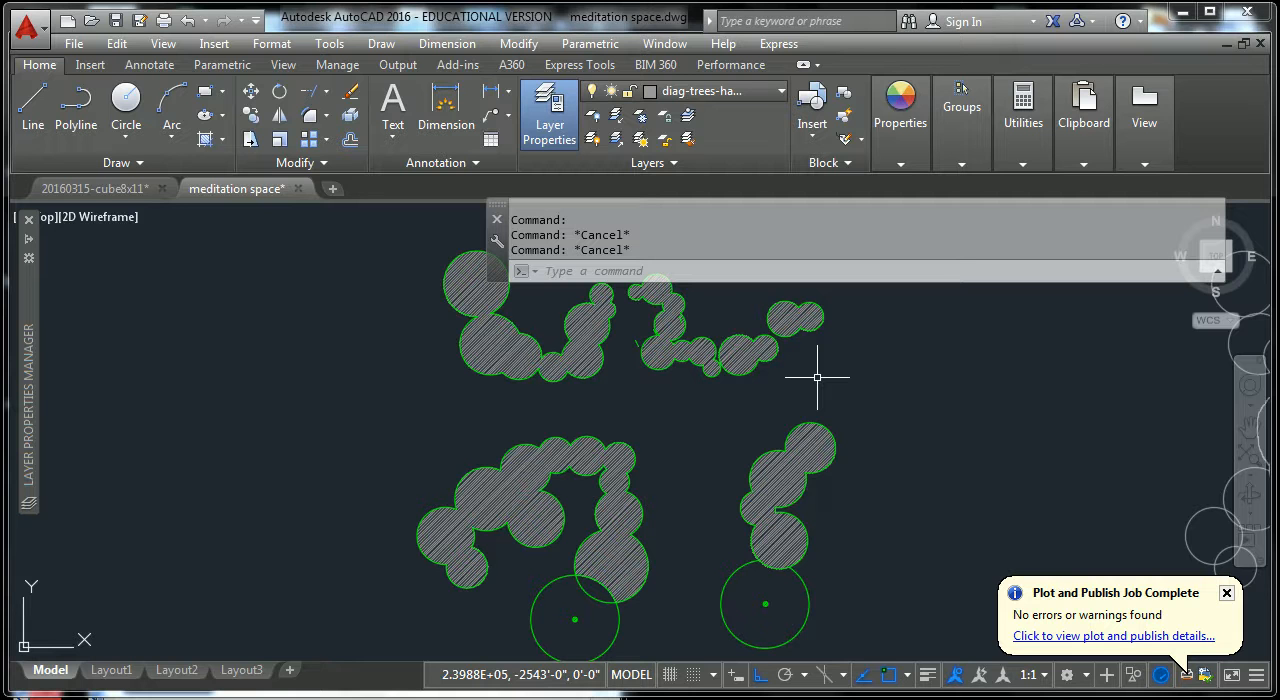
Enlarge the big upper circle of the upper-left cluster by stretching its outline arc upward.
{"action": "mouse_move", "coordinate": [838, 356]}
{"action": "middle_mouse_down"}
{"action": "mouse_move", "coordinate": [769, 443]}
{"action": "mouse_move", "coordinate": [710, 441]}
{"action": "middle_mouse_up"}
{"action": "scroll", "coordinate": [479, 377], "scroll_direction": "up", "scroll_amount": 4}
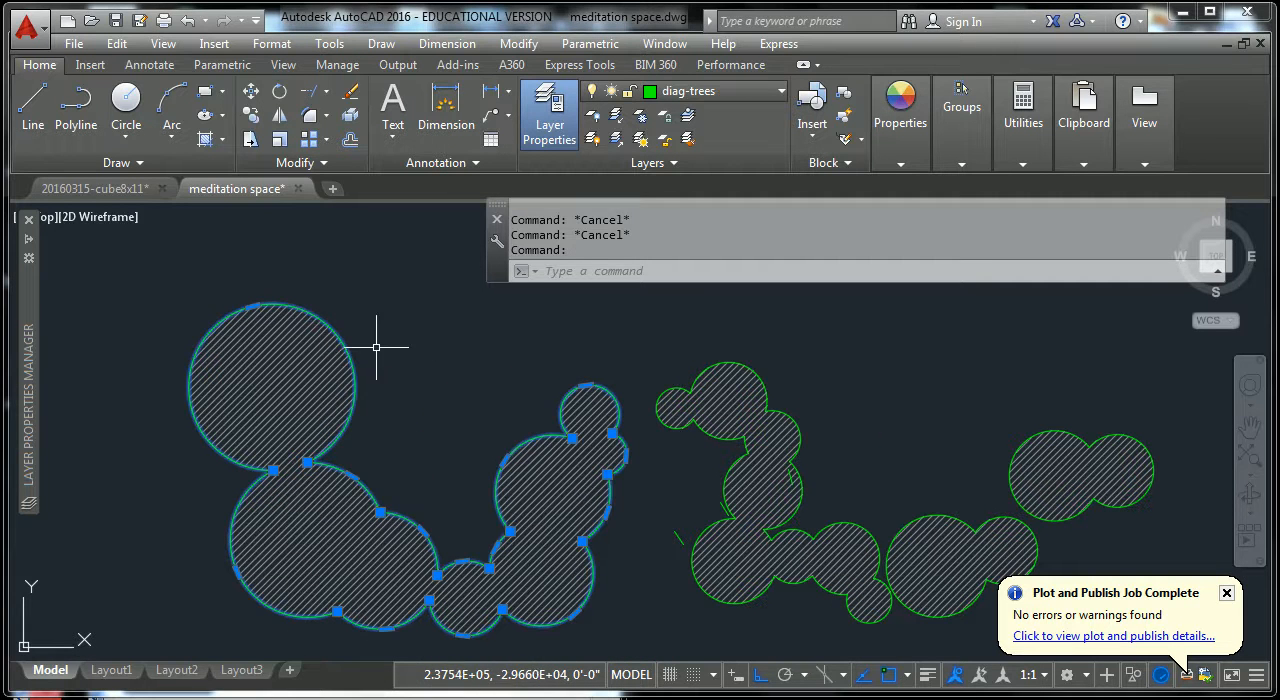
{"action": "left_click", "coordinate": [351, 356]}
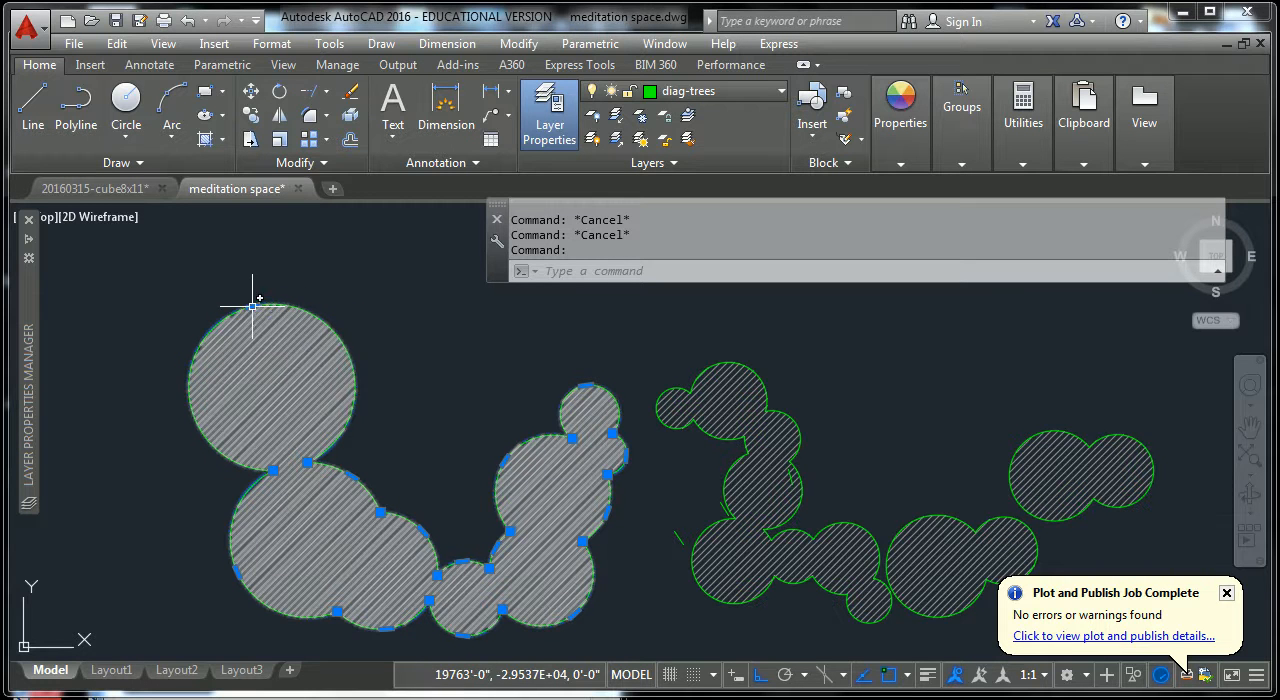
{"action": "mouse_move", "coordinate": [253, 308]}
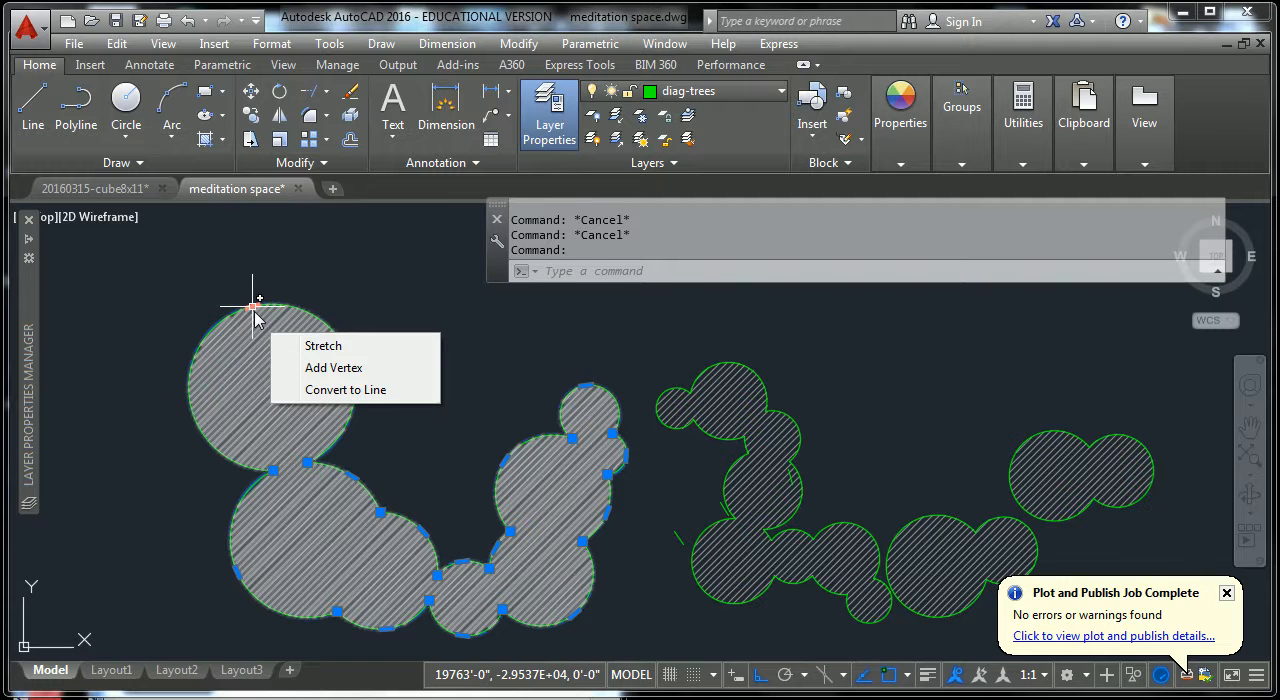
{"action": "left_click", "coordinate": [253, 308]}
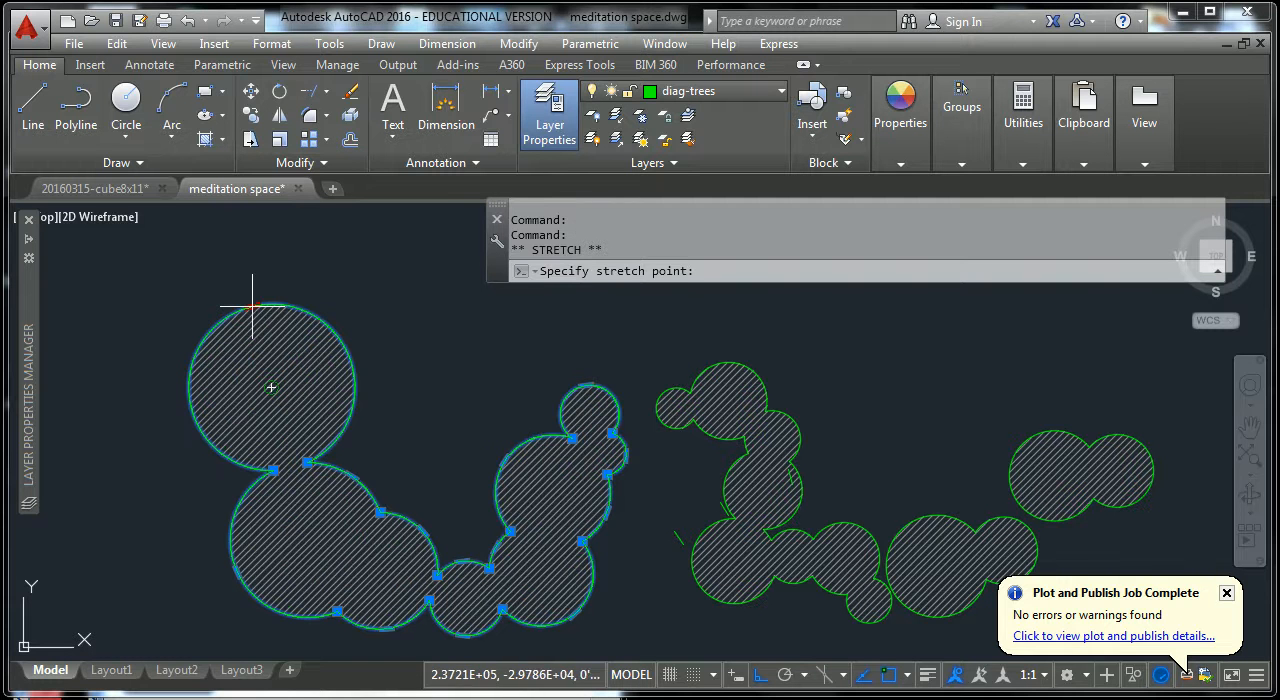
{"action": "left_click", "coordinate": [251, 236]}
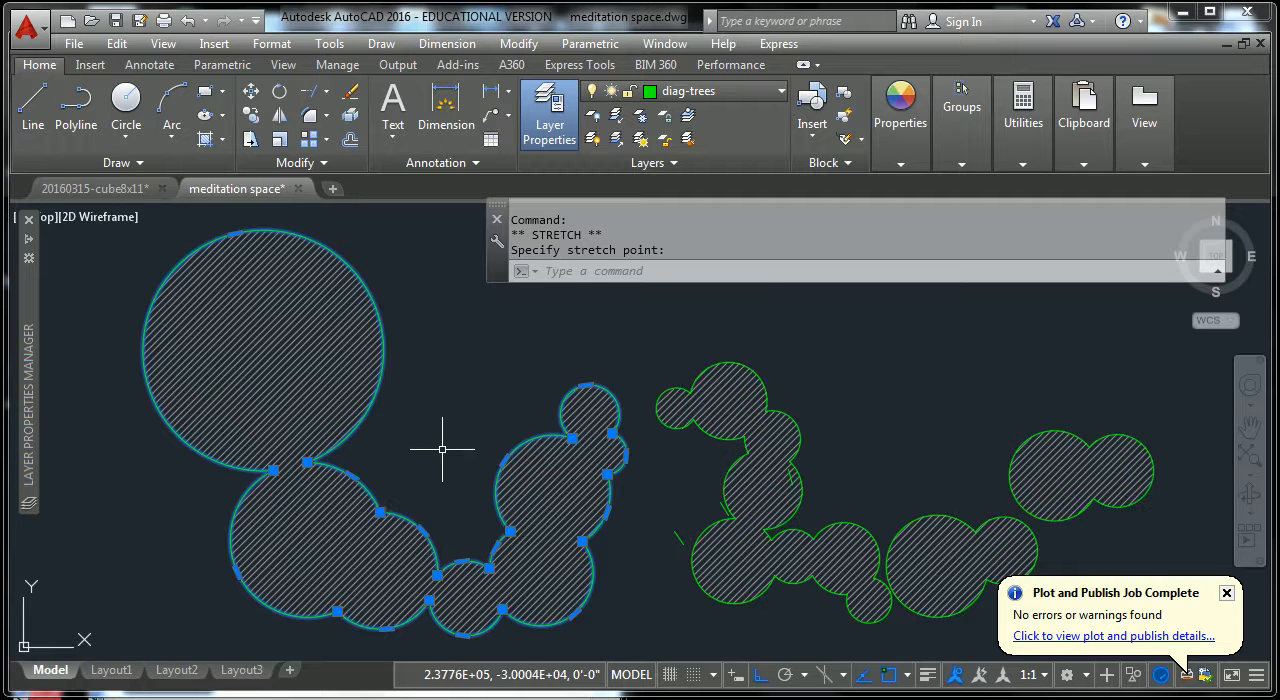
Shrink the same circle of the upper-left cluster with two downward stretches of its arc.
{"action": "left_click", "coordinate": [236, 236]}
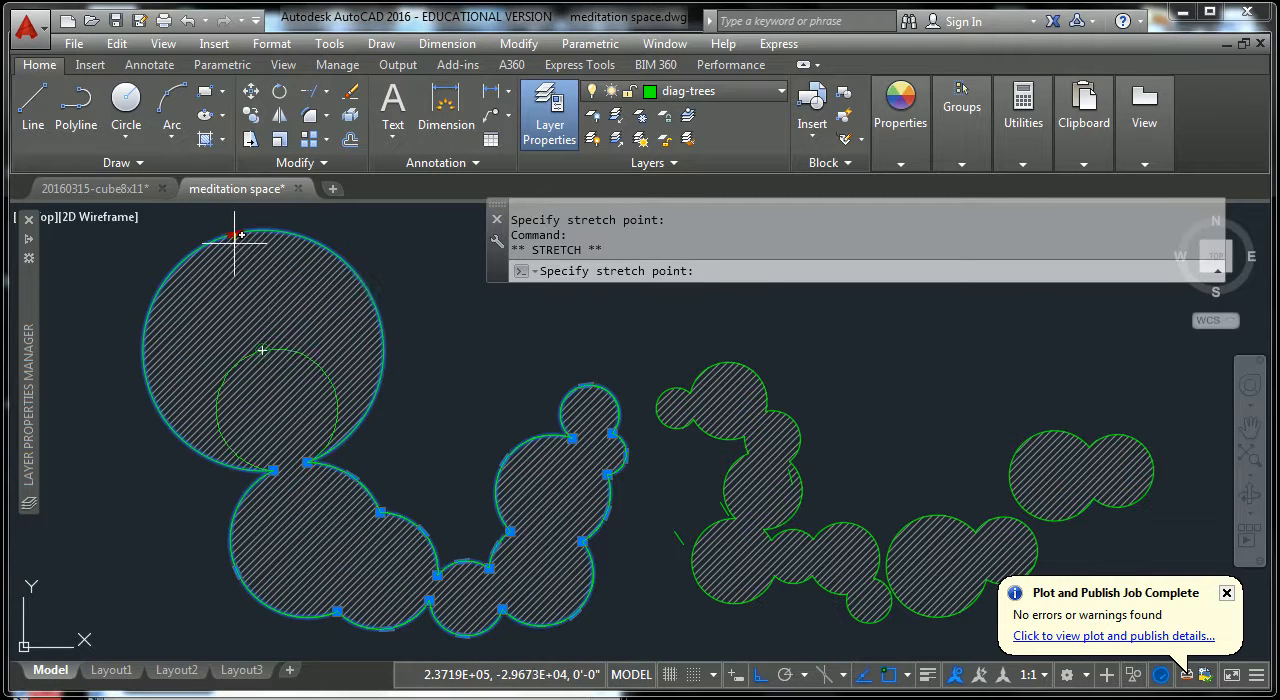
{"action": "left_click", "coordinate": [252, 340]}
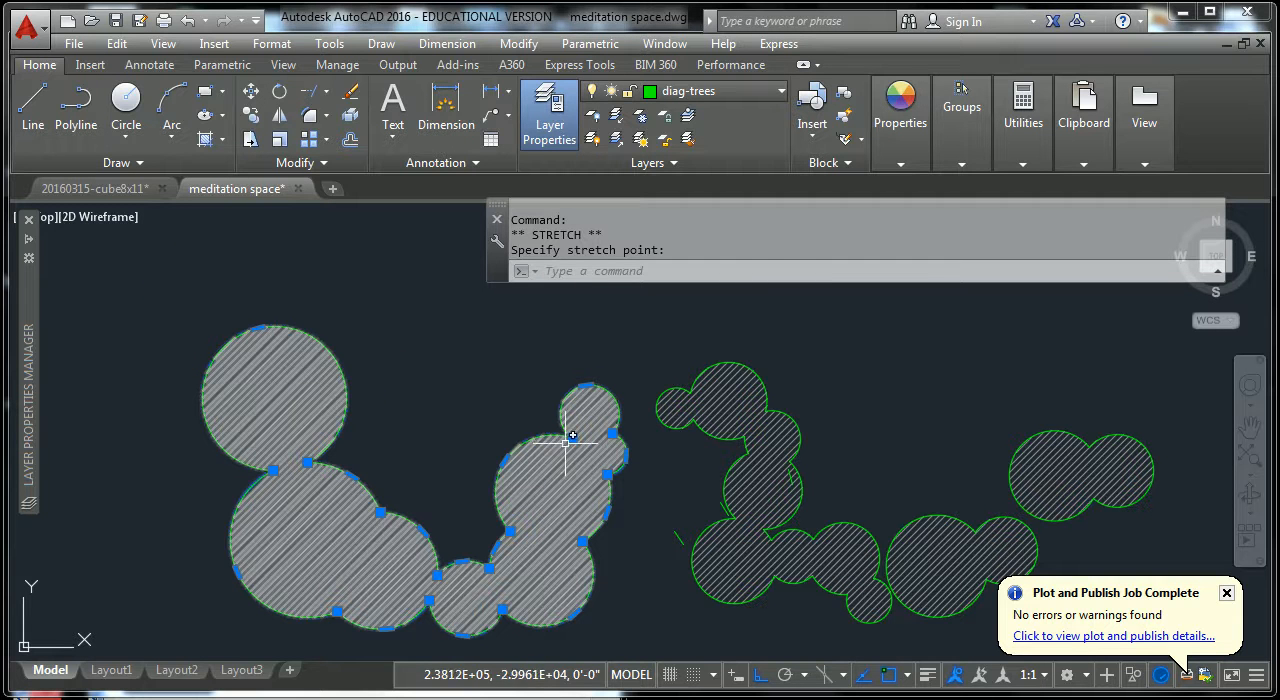
{"action": "left_click", "coordinate": [262, 330]}
{"action": "left_click", "coordinate": [266, 362]}
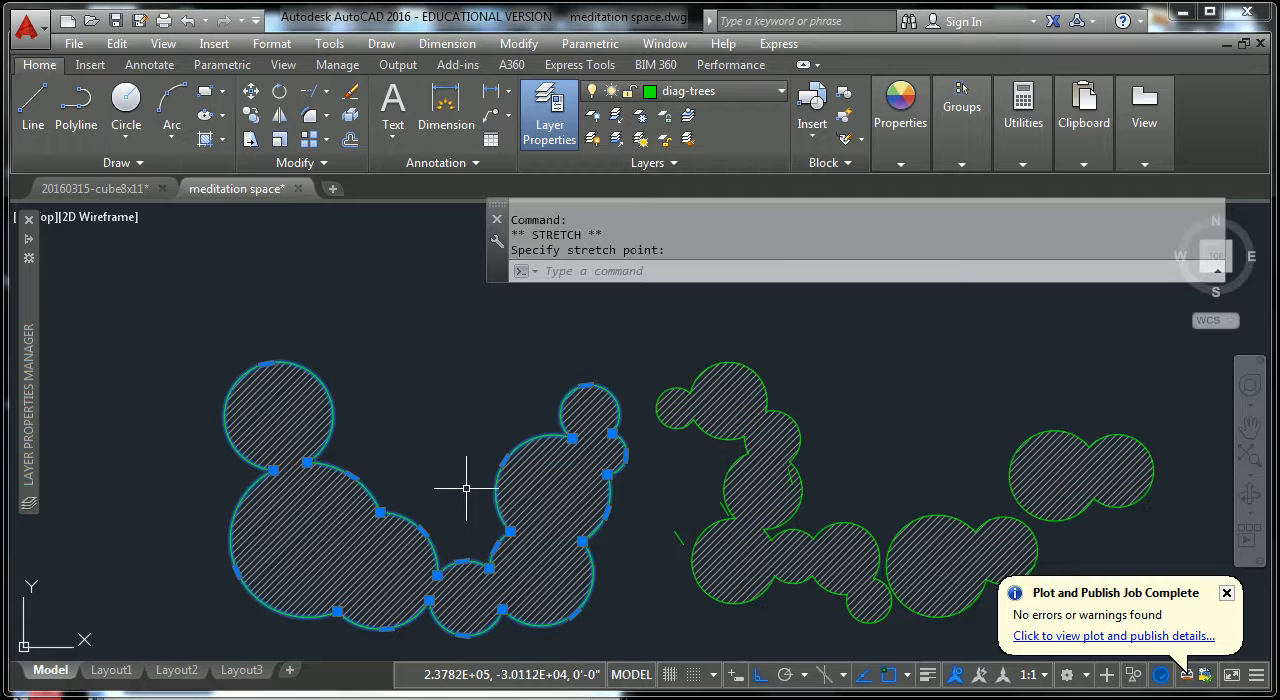
Undo the grip stretches on the upper-left cluster outline.
{"action": "key", "text": "ctrl+z"}
{"action": "key", "text": "ctrl+z"}
{"action": "key", "text": "ctrl+z"}
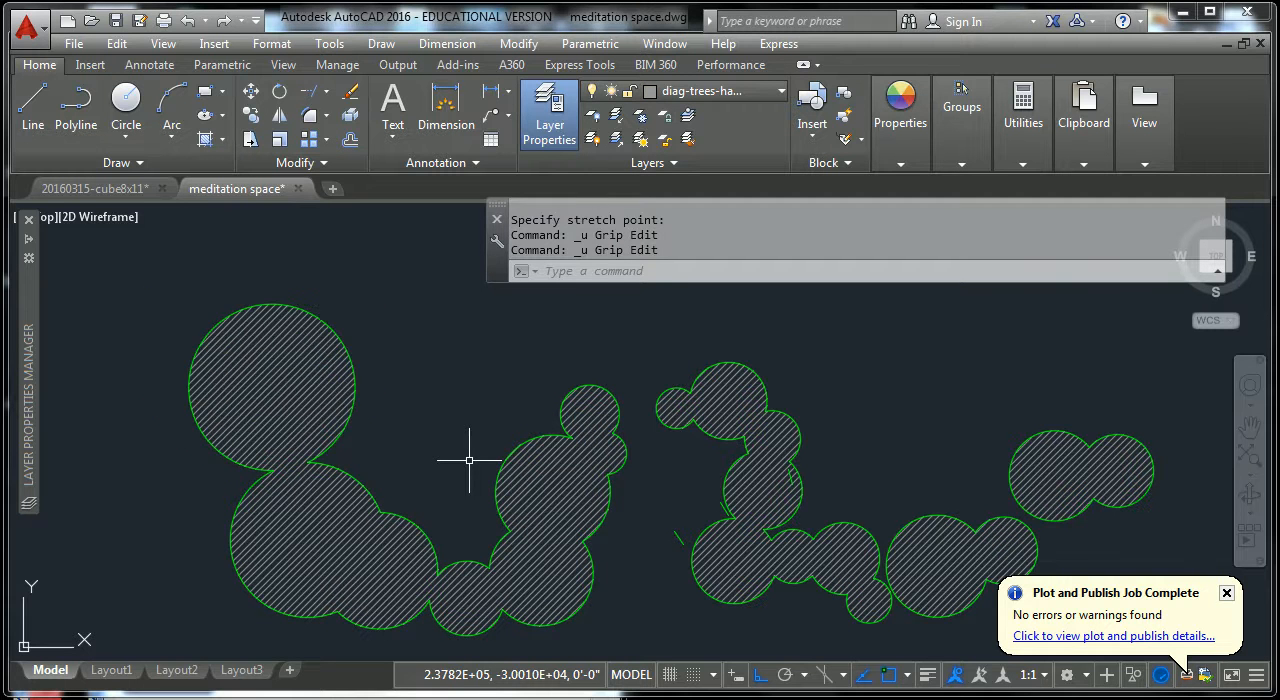
{"action": "key", "text": "ctrl+z"}
Examine the hatched upper and lower tree clusters, close up and beside the original tree circles.
{"action": "scroll", "coordinate": [641, 496], "scroll_direction": "down", "scroll_amount": 2}
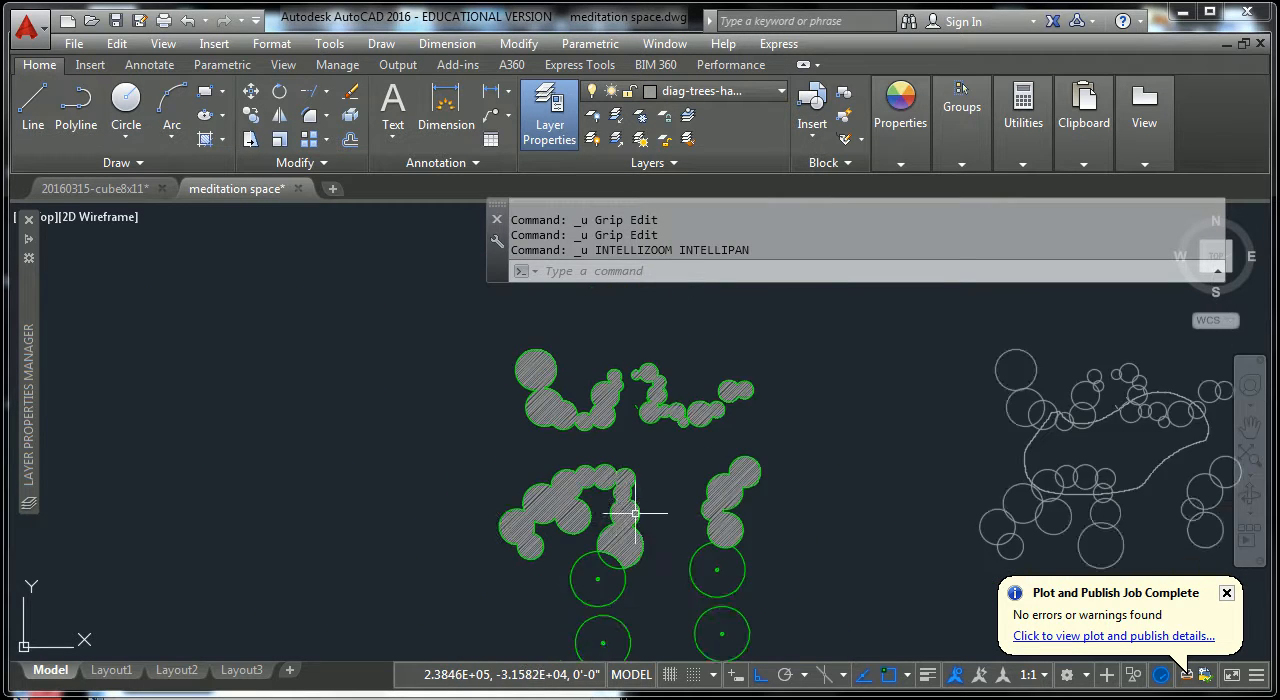
{"action": "scroll", "coordinate": [471, 437], "scroll_direction": "up", "scroll_amount": 3}
{"action": "scroll", "coordinate": [523, 420], "scroll_direction": "down", "scroll_amount": 2}
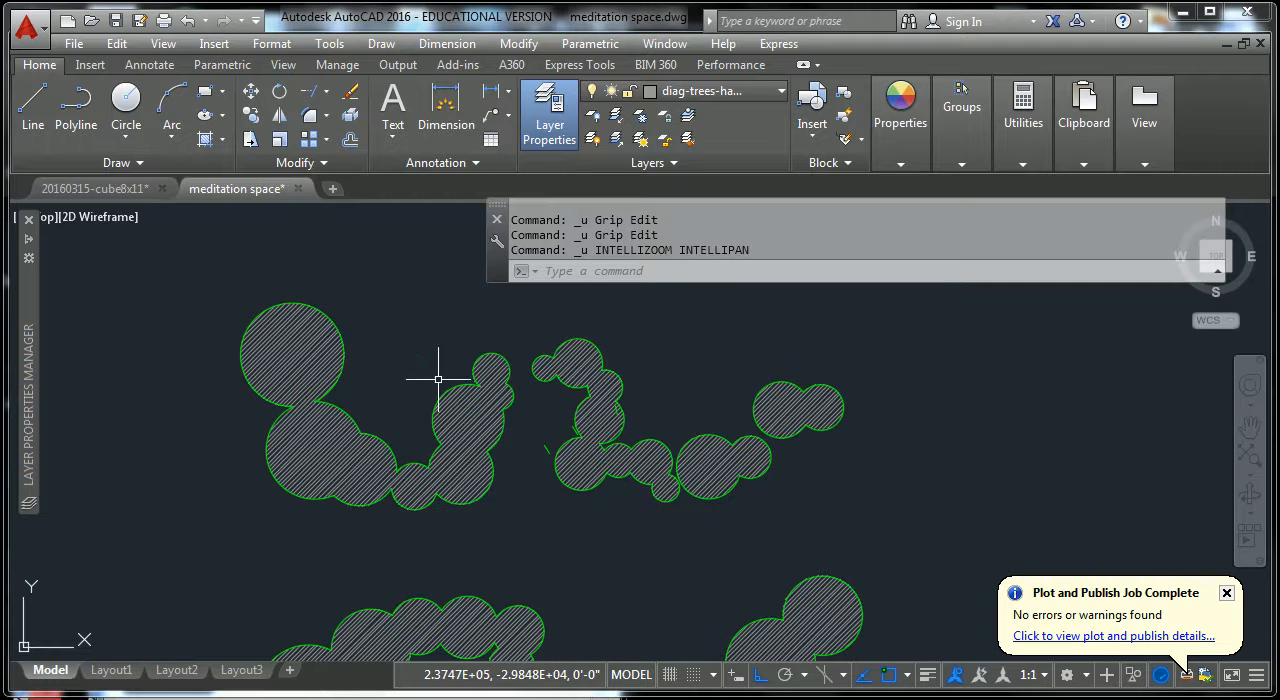
{"action": "key", "text": "Escape"}
{"action": "key", "text": "Escape"}
{"action": "middle_click_drag", "start_coordinate": [573, 477], "coordinate": [508, 352]}
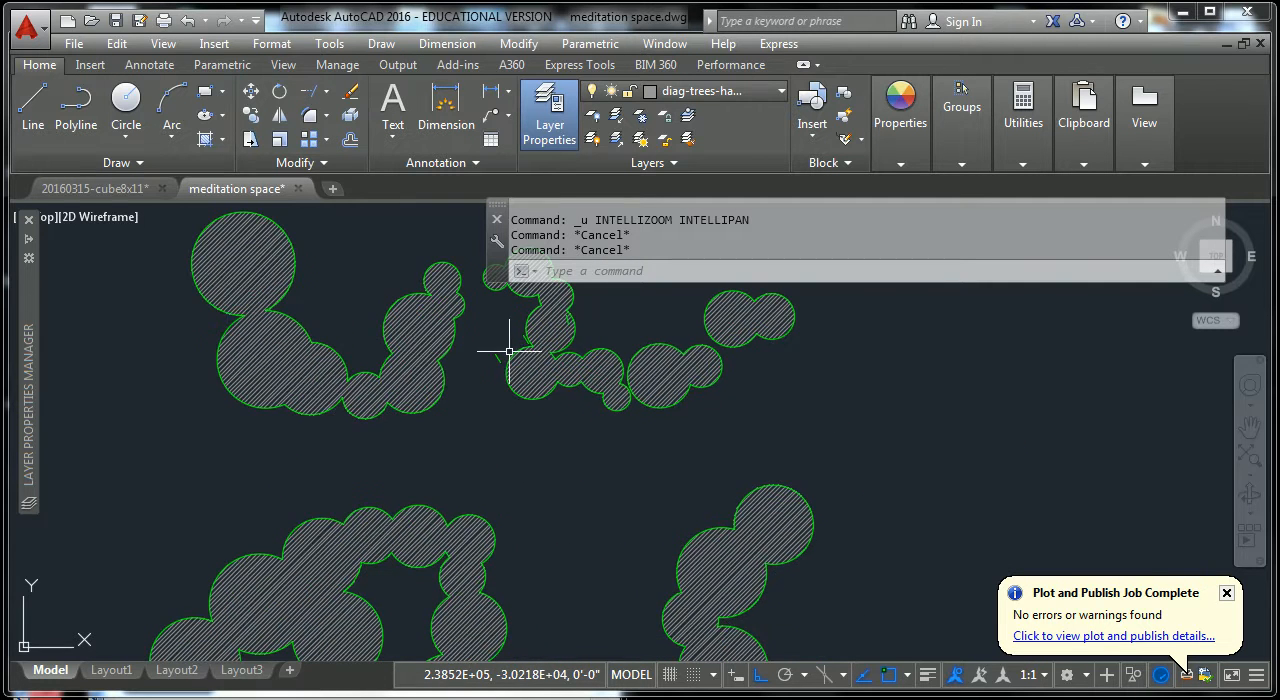
{"action": "scroll", "coordinate": [570, 413], "scroll_direction": "down", "scroll_amount": 2}
{"action": "scroll", "coordinate": [600, 429], "scroll_direction": "down", "scroll_amount": 2}
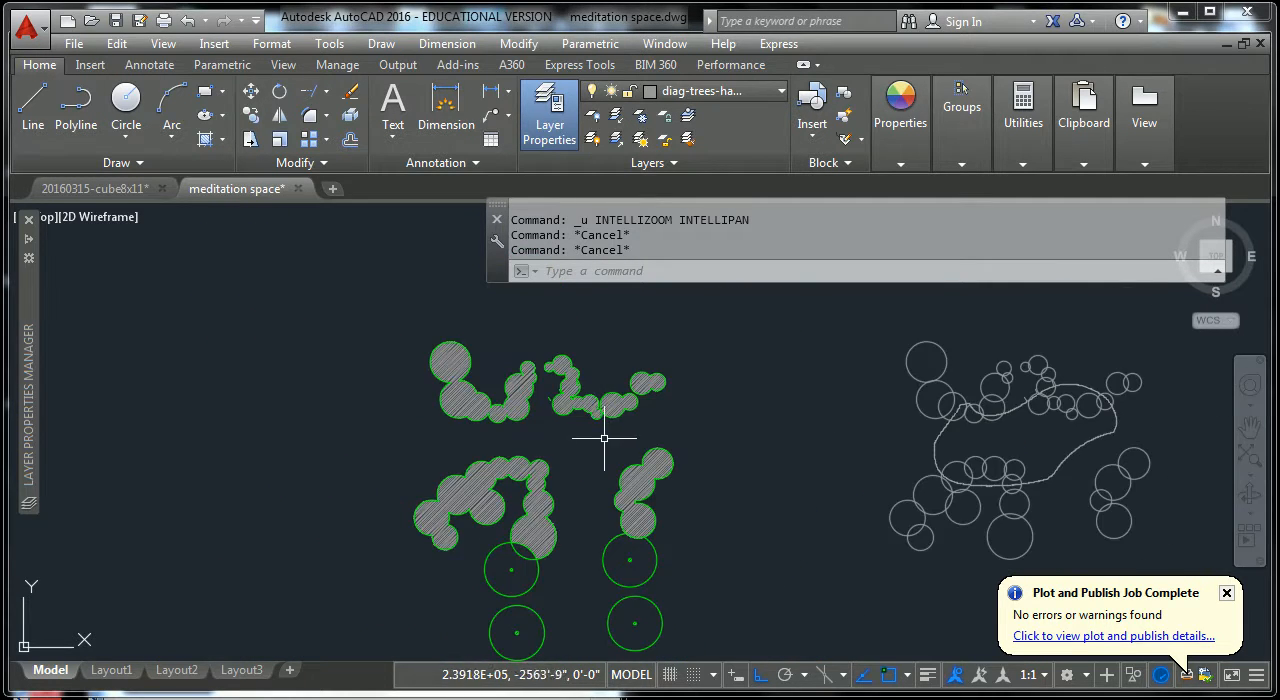
{"action": "middle_click_drag", "start_coordinate": [600, 429], "coordinate": [551, 386]}
{"action": "key", "text": "Escape"}
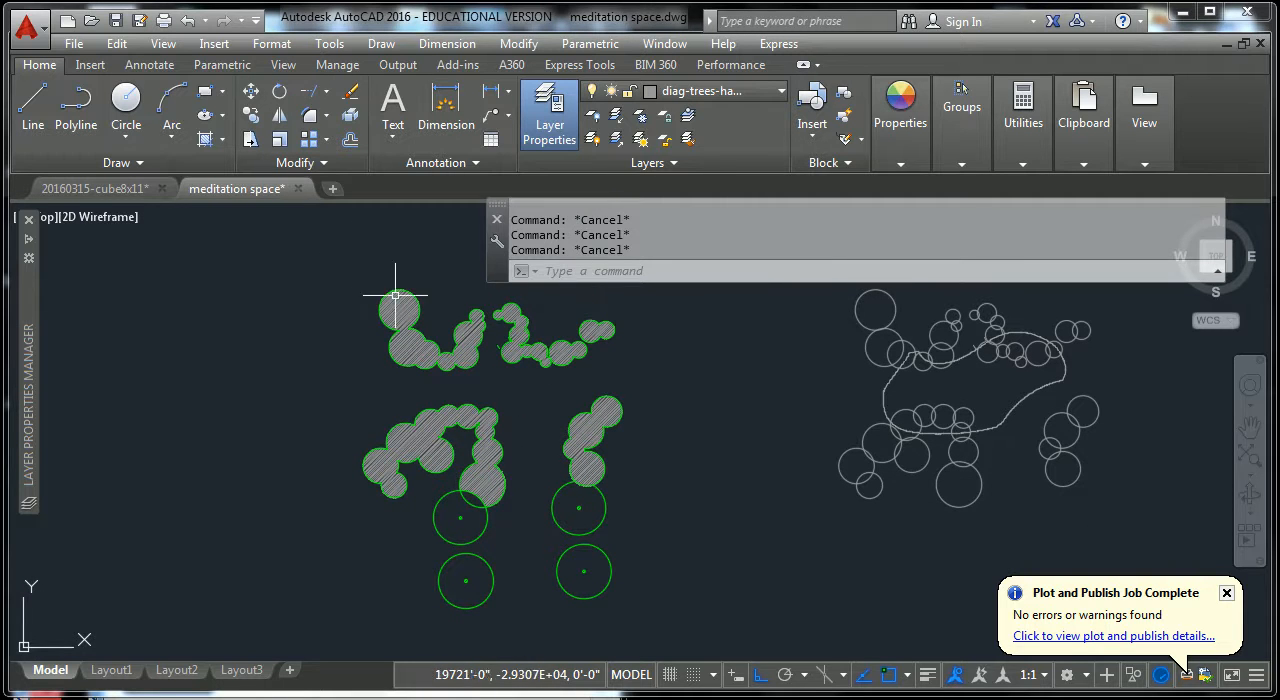